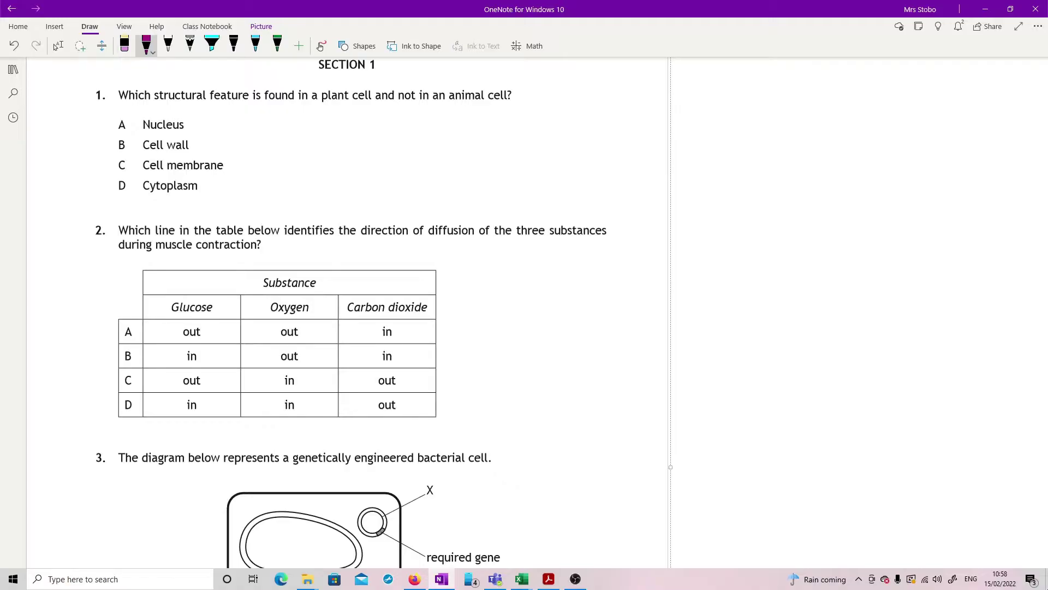
Step: In question 1, underline 'not in', strike through A, C and D, and circle B, Cell wall
{"action": "left_click_drag", "start_coordinate": [395, 103], "coordinate": [424, 107]}
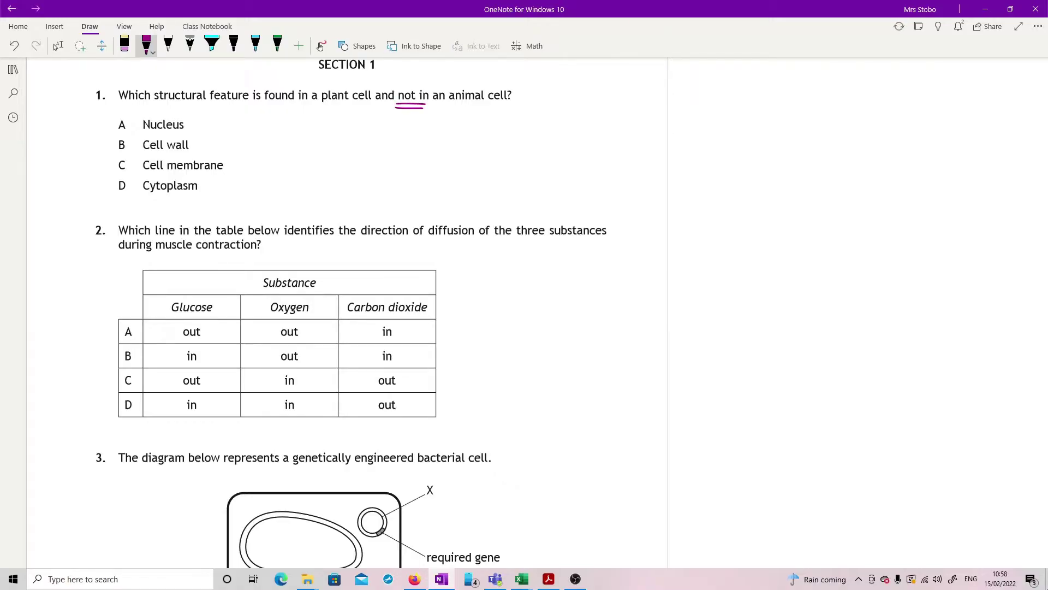
{"action": "left_click_drag", "start_coordinate": [110, 134], "coordinate": [136, 121]}
{"action": "left_click_drag", "start_coordinate": [112, 173], "coordinate": [134, 158]}
{"action": "left_click_drag", "start_coordinate": [110, 192], "coordinate": [134, 180]}
{"action": "mouse_move", "coordinate": [129, 130]}
{"action": "left_mouse_down"}
{"action": "mouse_move", "coordinate": [109, 143]}
{"action": "mouse_move", "coordinate": [137, 143]}
{"action": "mouse_move", "coordinate": [126, 129]}
{"action": "left_mouse_up"}
Step: Underline 'during muscle contraction', tick glucose, oxygen and carbon dioxide entries, and circle row D
{"action": "left_click_drag", "start_coordinate": [136, 255], "coordinate": [254, 252]}
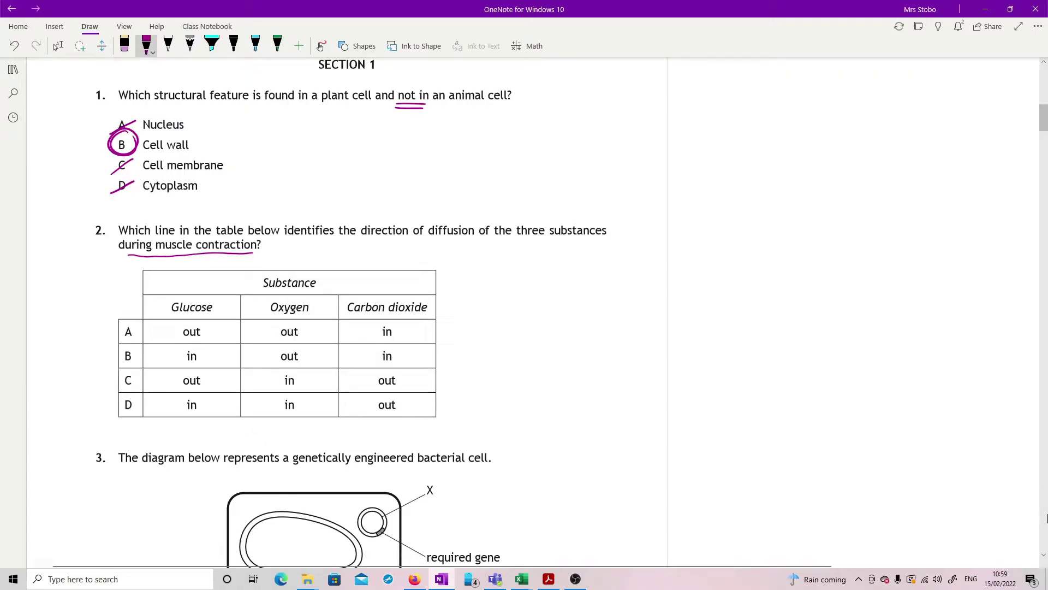
{"action": "left_click_drag", "start_coordinate": [214, 357], "coordinate": [228, 350]}
{"action": "left_click_drag", "start_coordinate": [213, 405], "coordinate": [226, 398]}
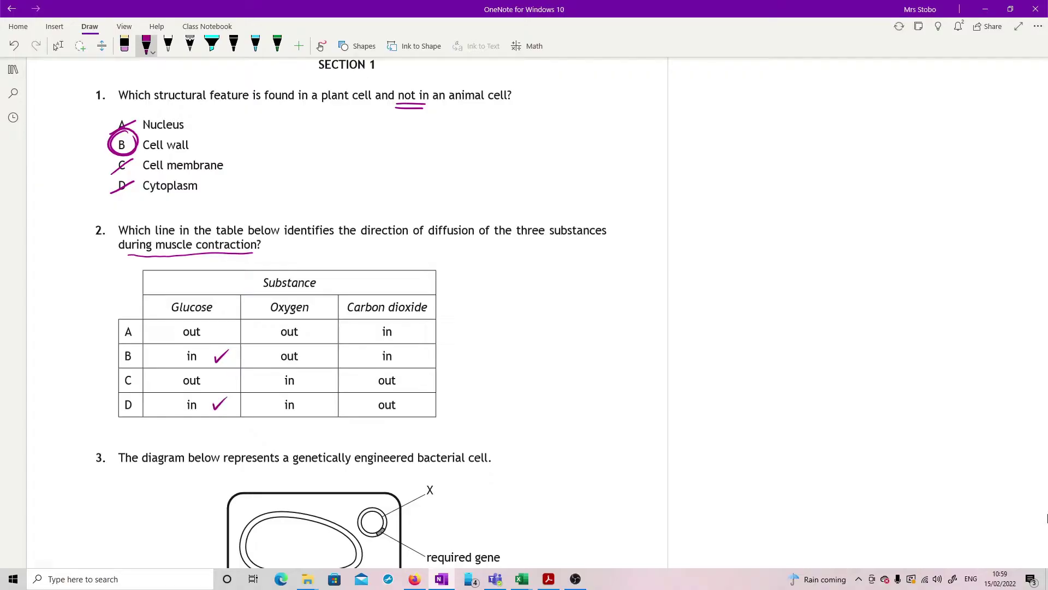
{"action": "mouse_move", "coordinate": [311, 380]}
{"action": "left_mouse_down"}
{"action": "mouse_move", "coordinate": [324, 371]}
{"action": "mouse_move", "coordinate": [326, 397]}
{"action": "left_mouse_up"}
{"action": "mouse_move", "coordinate": [409, 381]}
{"action": "left_mouse_down"}
{"action": "mouse_move", "coordinate": [421, 375]}
{"action": "mouse_move", "coordinate": [426, 391]}
{"action": "left_mouse_up"}
{"action": "left_click_drag", "start_coordinate": [134, 389], "coordinate": [140, 407]}
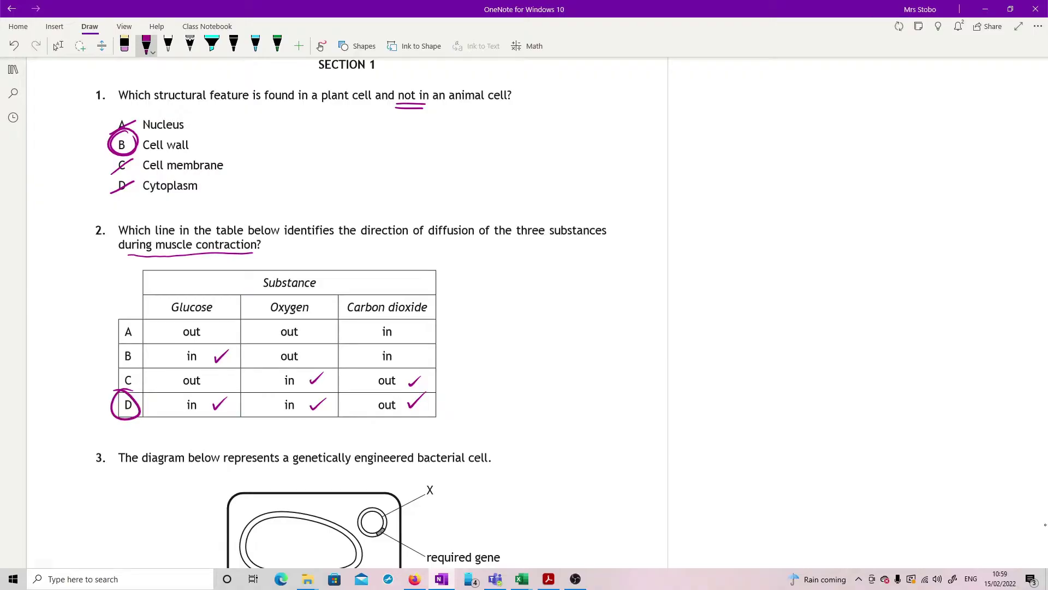
{"action": "left_click", "coordinate": [57, 46]}
Step: In question 3, cross out option D, nucleus, with the purple pen
{"action": "scroll", "coordinate": [541, 341], "scroll_direction": "down", "scroll_amount": 7}
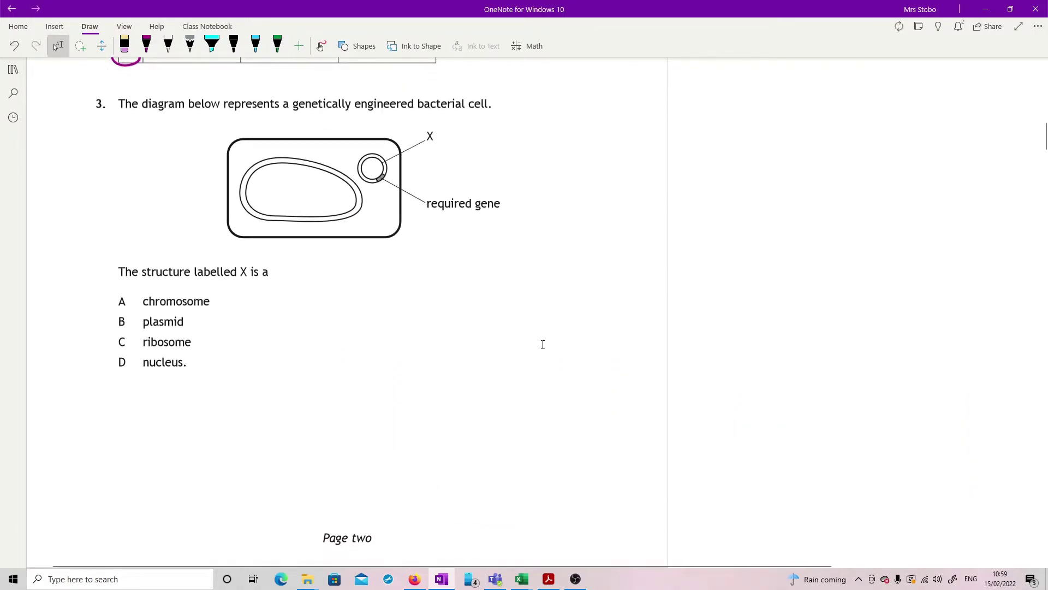
{"action": "left_click", "coordinate": [147, 44]}
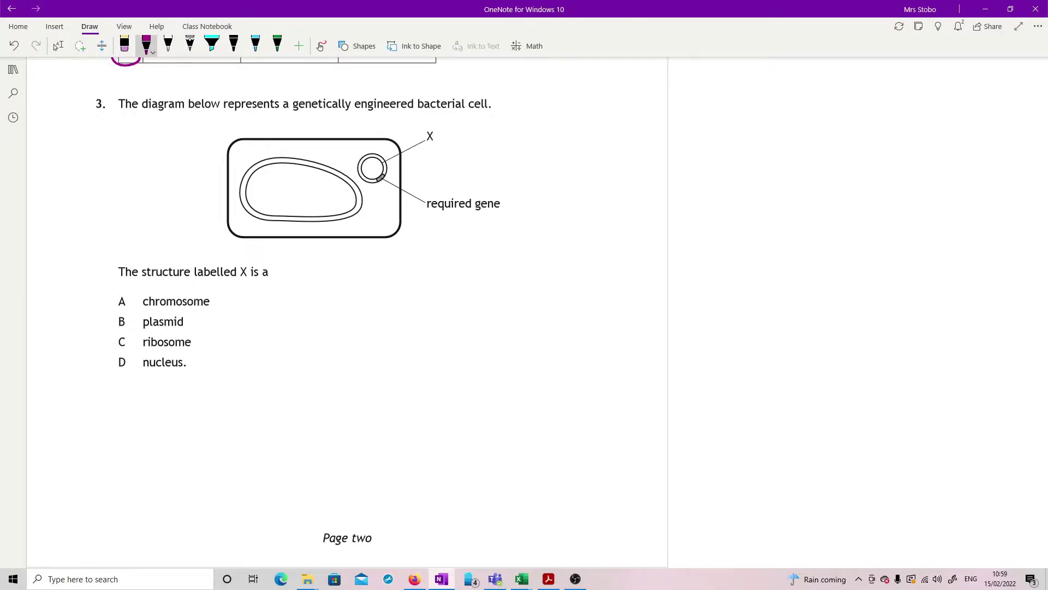
{"action": "mouse_move", "coordinate": [129, 353]}
{"action": "left_mouse_down"}
{"action": "mouse_move", "coordinate": [111, 372]}
{"action": "mouse_move", "coordinate": [133, 372]}
{"action": "left_mouse_up"}
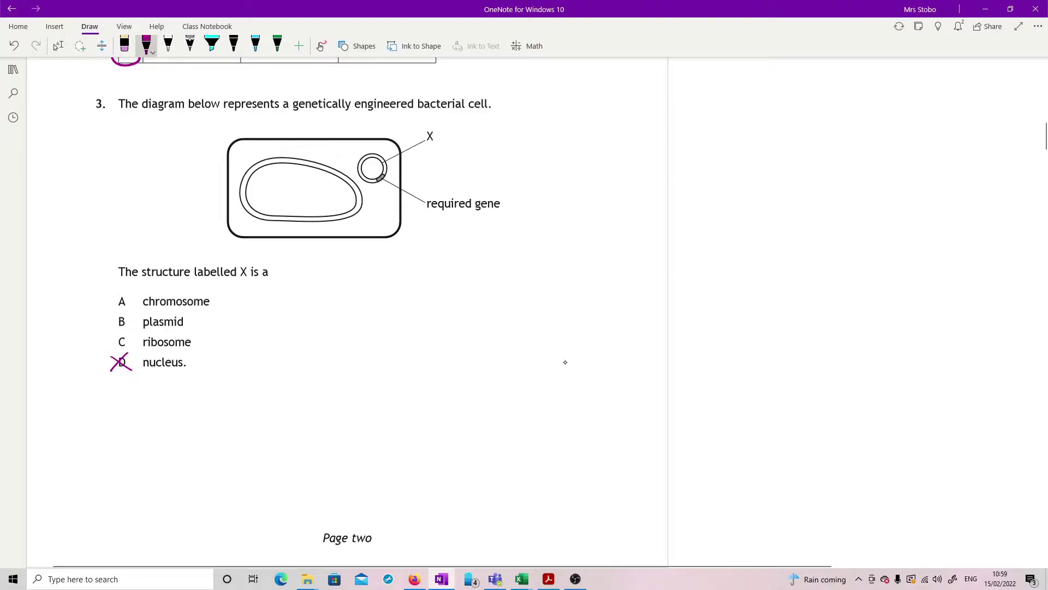
{"action": "left_click", "coordinate": [58, 46]}
{"action": "left_click", "coordinate": [146, 45]}
Step: Label the cell's inner loop in the diagram as Chromosome
{"action": "mouse_move", "coordinate": [299, 220]}
{"action": "left_mouse_down"}
{"action": "mouse_move", "coordinate": [302, 272]}
{"action": "mouse_move", "coordinate": [322, 264]}
{"action": "left_mouse_up"}
{"action": "mouse_move", "coordinate": [325, 264]}
{"action": "left_mouse_down"}
{"action": "mouse_move", "coordinate": [347, 273]}
{"action": "mouse_move", "coordinate": [372, 261]}
{"action": "mouse_move", "coordinate": [380, 271]}
{"action": "left_mouse_up"}
{"action": "left_click_drag", "start_coordinate": [381, 267], "coordinate": [387, 266]}
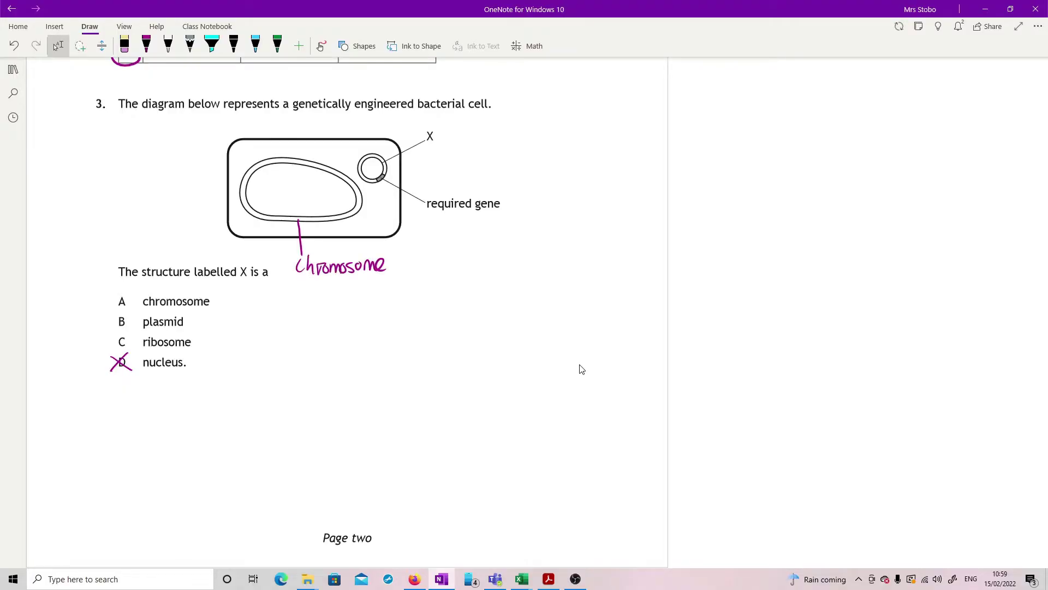
Step: Cross out options A and C and circle B, plasmid, as the answer
{"action": "mouse_move", "coordinate": [113, 310]}
{"action": "left_mouse_down"}
{"action": "mouse_move", "coordinate": [135, 290]}
{"action": "mouse_move", "coordinate": [133, 314]}
{"action": "left_mouse_up"}
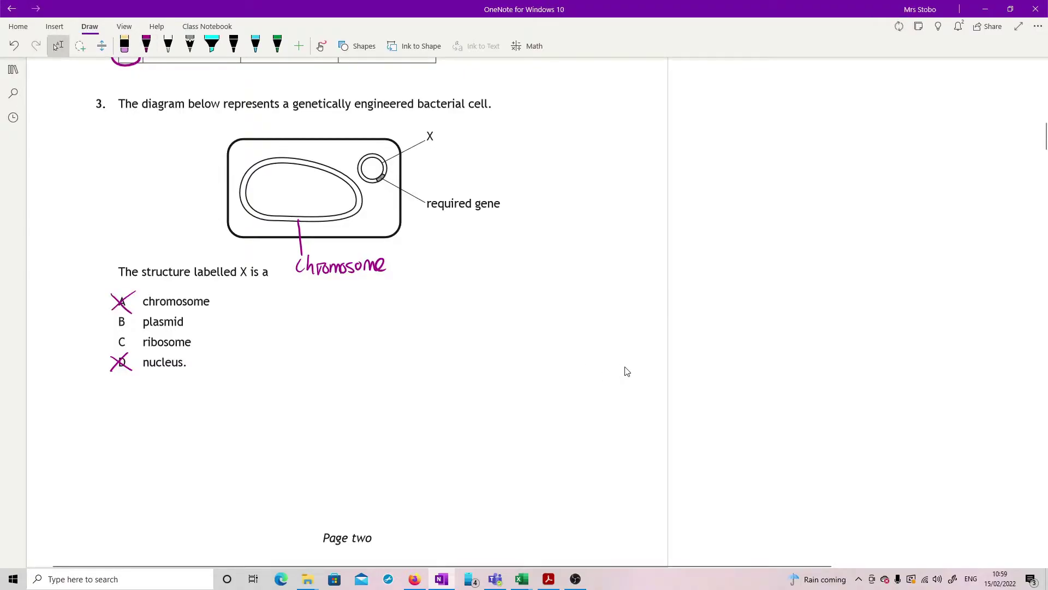
{"action": "mouse_move", "coordinate": [124, 315]}
{"action": "left_mouse_down"}
{"action": "mouse_move", "coordinate": [115, 332]}
{"action": "mouse_move", "coordinate": [109, 312]}
{"action": "left_mouse_up"}
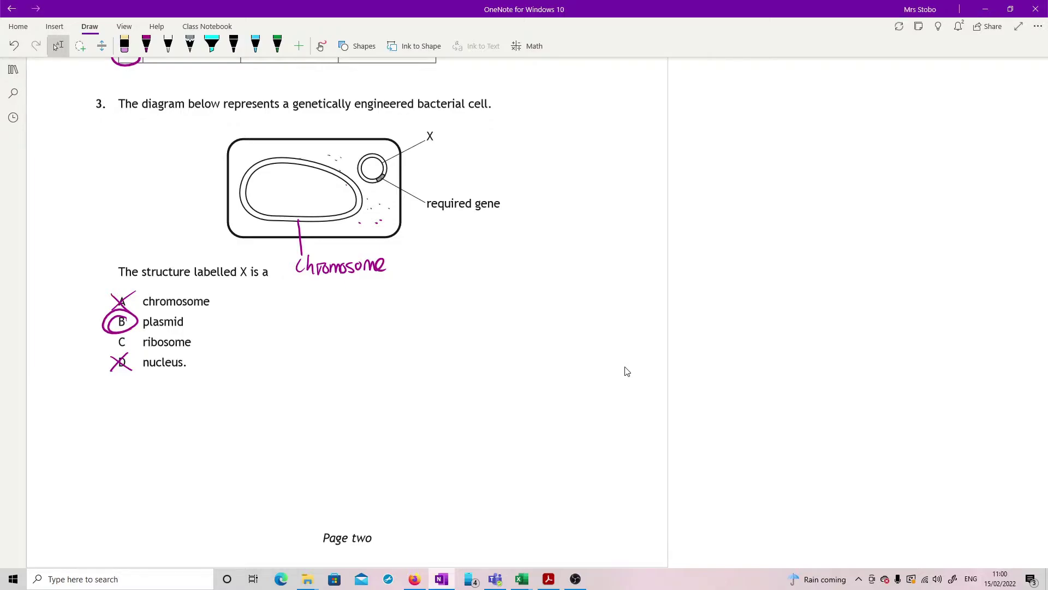
{"action": "left_click", "coordinate": [146, 46]}
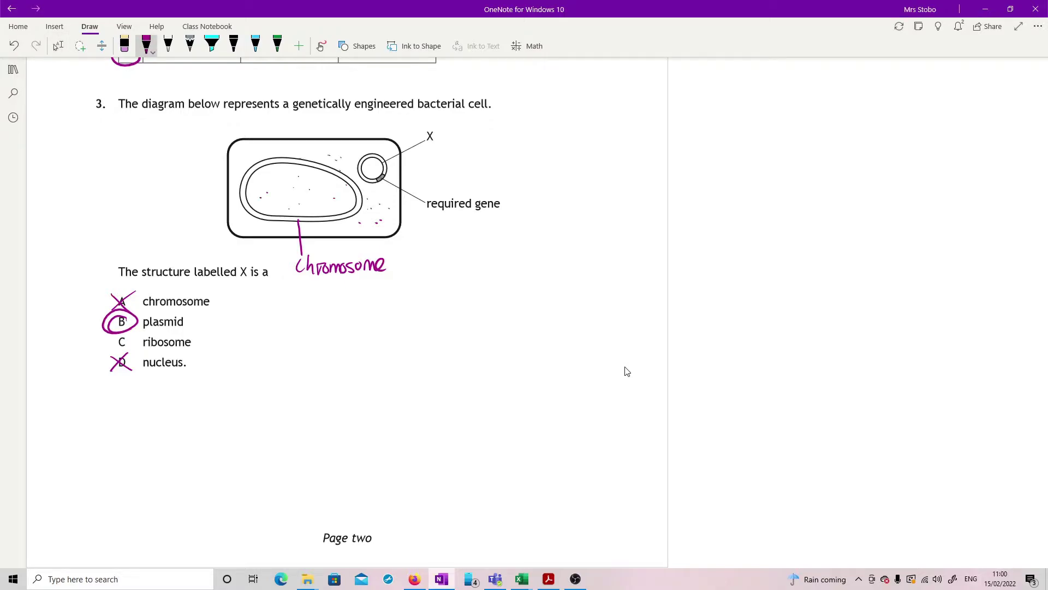
{"action": "mouse_move", "coordinate": [112, 337]}
{"action": "left_mouse_down"}
{"action": "mouse_move", "coordinate": [130, 350]}
{"action": "mouse_move", "coordinate": [107, 351]}
{"action": "left_mouse_up"}
Step: Handwrite the reactants 'H2O + CO2 + light' beside question 4
{"action": "left_click", "coordinate": [58, 46]}
{"action": "scroll", "coordinate": [569, 381], "scroll_direction": "down", "scroll_amount": 10}
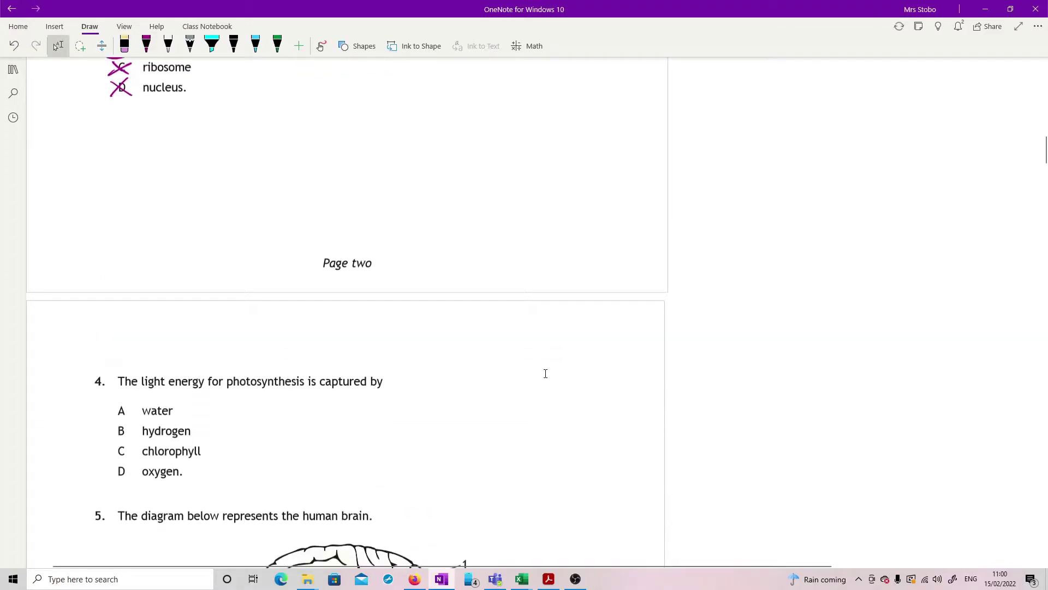
{"action": "left_click", "coordinate": [147, 46]}
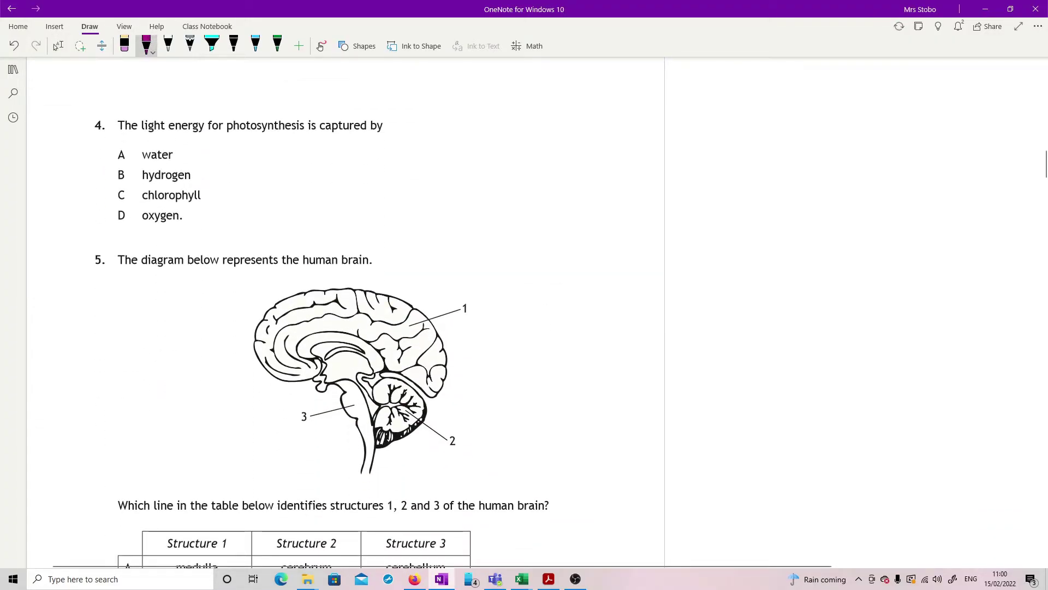
{"action": "left_click", "coordinate": [57, 46]}
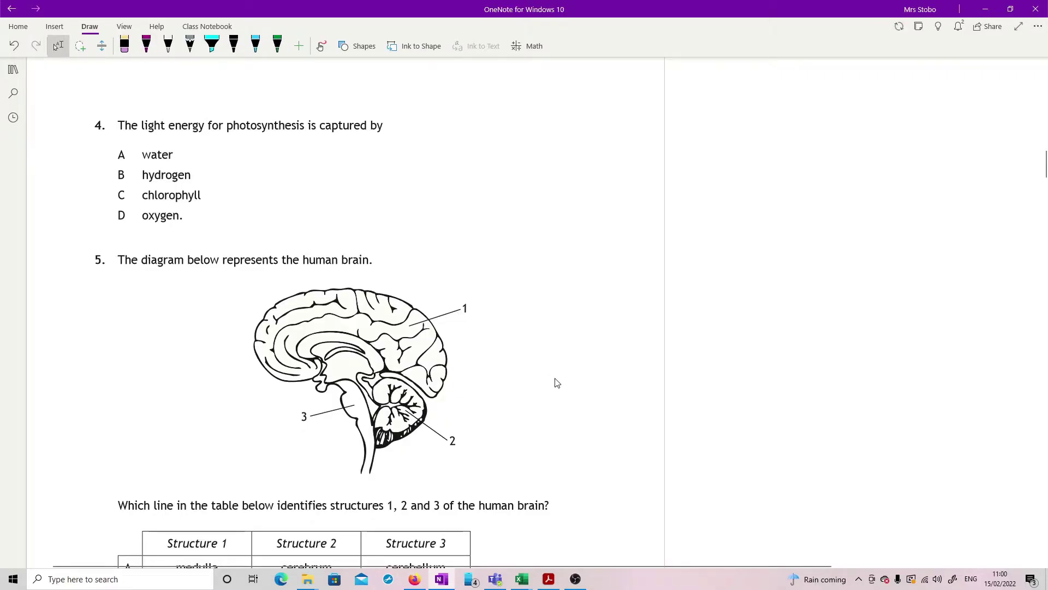
{"action": "mouse_move", "coordinate": [321, 171]}
{"action": "left_mouse_down"}
{"action": "mouse_move", "coordinate": [333, 189]}
{"action": "mouse_move", "coordinate": [351, 175]}
{"action": "mouse_move", "coordinate": [380, 180]}
{"action": "left_mouse_up"}
{"action": "mouse_move", "coordinate": [375, 174]}
{"action": "left_mouse_down"}
{"action": "mouse_move", "coordinate": [375, 188]}
{"action": "mouse_move", "coordinate": [402, 189]}
{"action": "mouse_move", "coordinate": [414, 173]}
{"action": "left_mouse_up"}
{"action": "mouse_move", "coordinate": [422, 181]}
{"action": "left_mouse_down"}
{"action": "mouse_move", "coordinate": [433, 190]}
{"action": "mouse_move", "coordinate": [458, 180]}
{"action": "left_mouse_up"}
{"action": "mouse_move", "coordinate": [453, 176]}
{"action": "left_mouse_down"}
{"action": "mouse_move", "coordinate": [453, 186]}
{"action": "mouse_move", "coordinate": [516, 186]}
{"action": "left_mouse_up"}
{"action": "mouse_move", "coordinate": [519, 170]}
{"action": "left_mouse_down"}
{"action": "mouse_move", "coordinate": [522, 184]}
{"action": "mouse_move", "coordinate": [527, 174]}
{"action": "left_mouse_up"}
Step: Draw the reaction arrow with 'chlorophyll' written above it
{"action": "left_click_drag", "start_coordinate": [554, 176], "coordinate": [647, 172]}
{"action": "left_click_drag", "start_coordinate": [635, 167], "coordinate": [636, 181]}
{"action": "mouse_move", "coordinate": [556, 157]}
{"action": "left_mouse_down"}
{"action": "mouse_move", "coordinate": [552, 173]}
{"action": "mouse_move", "coordinate": [581, 169]}
{"action": "left_mouse_up"}
{"action": "left_click_drag", "start_coordinate": [588, 157], "coordinate": [600, 157]}
{"action": "mouse_move", "coordinate": [603, 160]}
{"action": "left_mouse_down"}
{"action": "mouse_move", "coordinate": [607, 178]}
{"action": "mouse_move", "coordinate": [626, 165]}
{"action": "left_mouse_up"}
{"action": "mouse_move", "coordinate": [628, 158]}
{"action": "left_mouse_down"}
{"action": "mouse_move", "coordinate": [638, 166]}
{"action": "mouse_move", "coordinate": [613, 178]}
{"action": "left_mouse_up"}
{"action": "left_click_drag", "start_coordinate": [638, 162], "coordinate": [639, 147]}
{"action": "mouse_move", "coordinate": [642, 163]}
{"action": "left_mouse_down"}
{"action": "mouse_move", "coordinate": [647, 147]}
{"action": "mouse_move", "coordinate": [689, 177]}
{"action": "mouse_move", "coordinate": [718, 178]}
{"action": "left_mouse_up"}
Step: Add the products 'glucose + Oxygen' and circle option C, chlorophyll
{"action": "left_click_drag", "start_coordinate": [732, 166], "coordinate": [742, 178]}
{"action": "mouse_move", "coordinate": [746, 172]}
{"action": "left_mouse_down"}
{"action": "mouse_move", "coordinate": [789, 168]}
{"action": "mouse_move", "coordinate": [782, 178]}
{"action": "left_mouse_up"}
{"action": "left_click_drag", "start_coordinate": [808, 158], "coordinate": [826, 178]}
{"action": "mouse_move", "coordinate": [826, 170]}
{"action": "left_mouse_down"}
{"action": "mouse_move", "coordinate": [835, 191]}
{"action": "mouse_move", "coordinate": [849, 187]}
{"action": "left_mouse_up"}
{"action": "left_click_drag", "start_coordinate": [864, 174], "coordinate": [888, 173]}
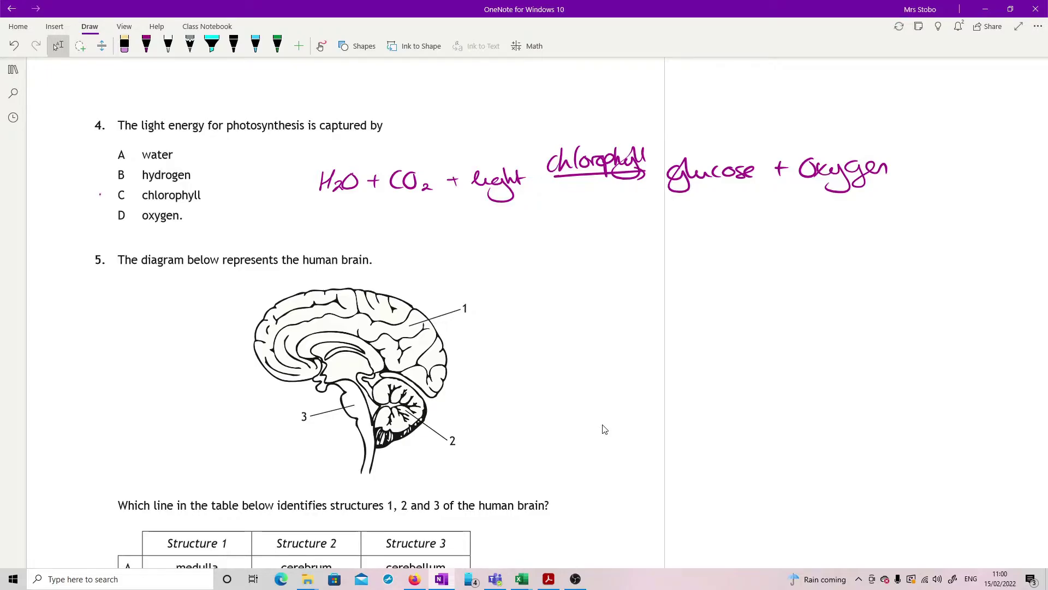
{"action": "left_click_drag", "start_coordinate": [109, 190], "coordinate": [101, 208]}
Step: Write Cerebrum beside label 1 with a function note including memory
{"action": "scroll", "coordinate": [600, 431], "scroll_direction": "down", "scroll_amount": 2}
{"action": "scroll", "coordinate": [596, 433], "scroll_direction": "down", "scroll_amount": 2}
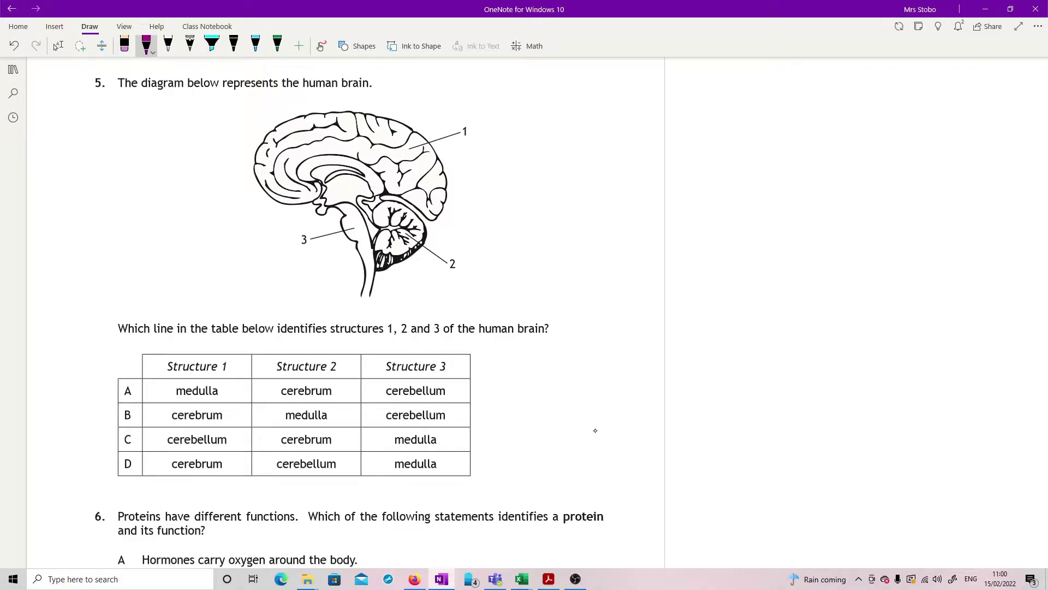
{"action": "key", "text": "Escape"}
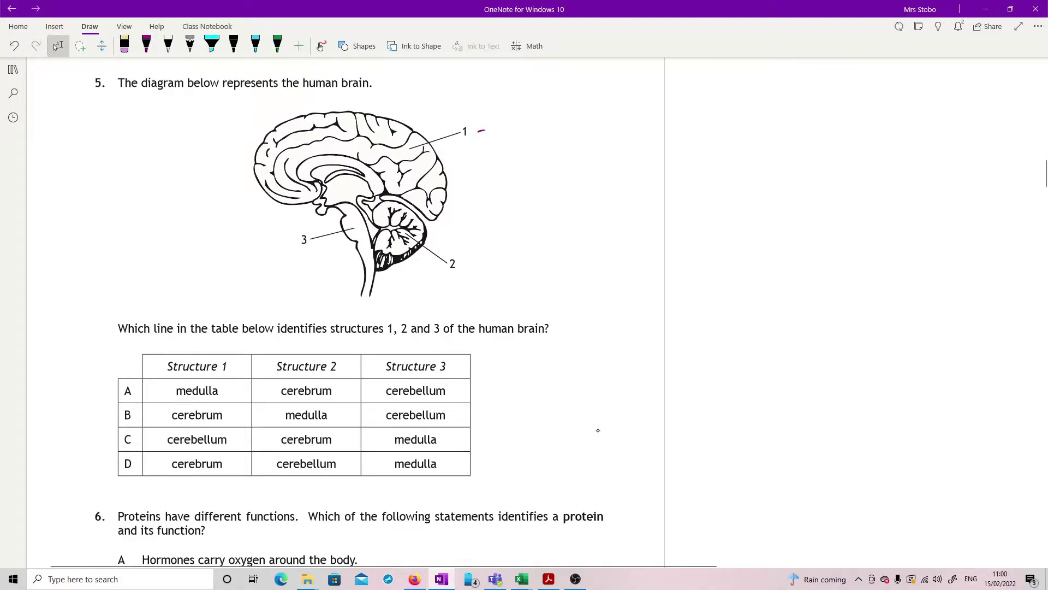
{"action": "mouse_move", "coordinate": [485, 130]}
{"action": "left_mouse_down"}
{"action": "mouse_move", "coordinate": [490, 141]}
{"action": "mouse_move", "coordinate": [521, 127]}
{"action": "mouse_move", "coordinate": [570, 143]}
{"action": "left_mouse_up"}
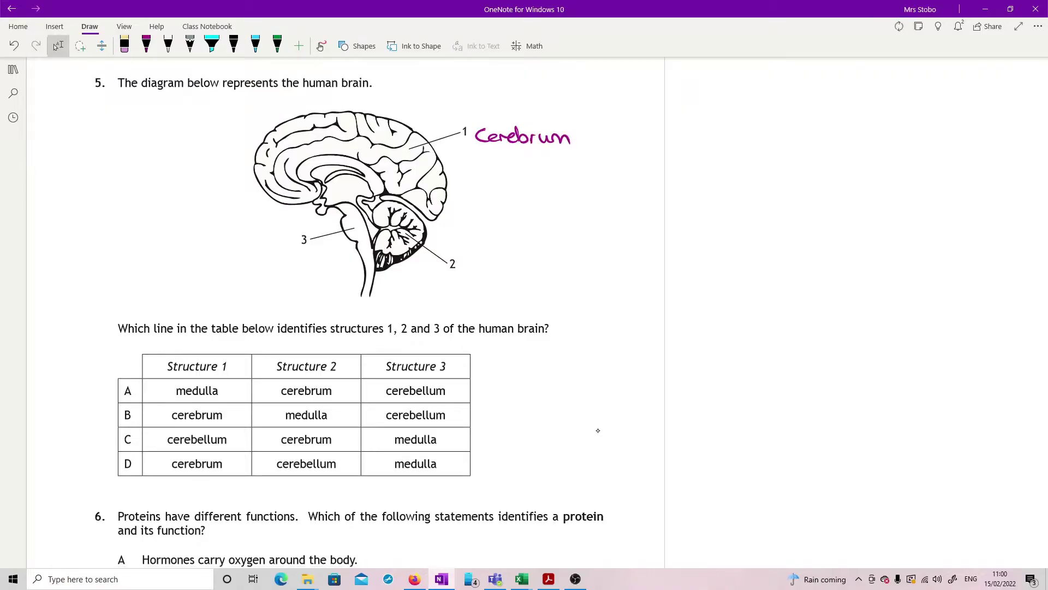
{"action": "mouse_move", "coordinate": [481, 159]}
{"action": "left_mouse_down"}
{"action": "mouse_move", "coordinate": [520, 174]}
{"action": "mouse_move", "coordinate": [557, 159]}
{"action": "mouse_move", "coordinate": [609, 175]}
{"action": "mouse_move", "coordinate": [693, 169]}
{"action": "left_mouse_up"}
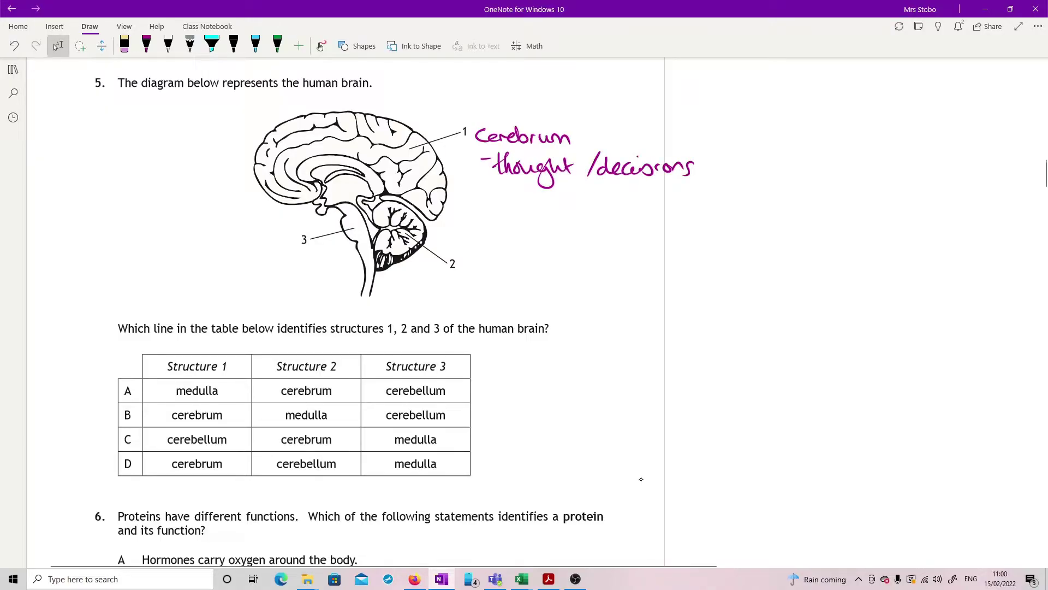
{"action": "mouse_move", "coordinate": [503, 202]}
{"action": "left_mouse_down"}
{"action": "mouse_move", "coordinate": [571, 192]}
{"action": "mouse_move", "coordinate": [582, 215]}
{"action": "left_mouse_up"}
Step: Sketch and hatch the cerebellum below the brain and label it cerebellum beside label 2
{"action": "left_click", "coordinate": [146, 46]}
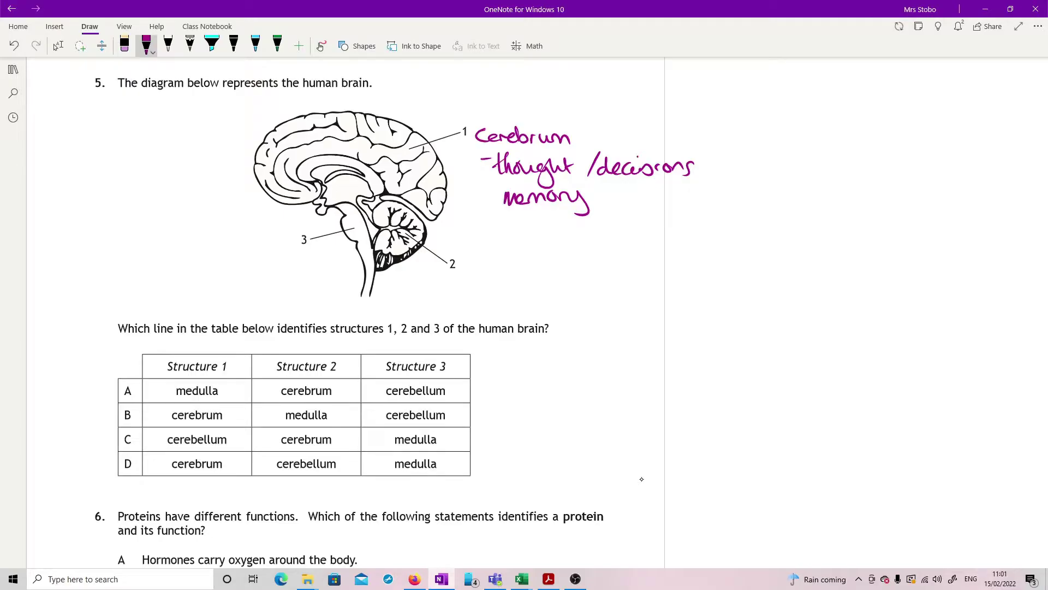
{"action": "left_click_drag", "start_coordinate": [405, 273], "coordinate": [407, 297]}
{"action": "left_click_drag", "start_coordinate": [417, 273], "coordinate": [419, 295]}
{"action": "left_click_drag", "start_coordinate": [426, 273], "coordinate": [427, 294]}
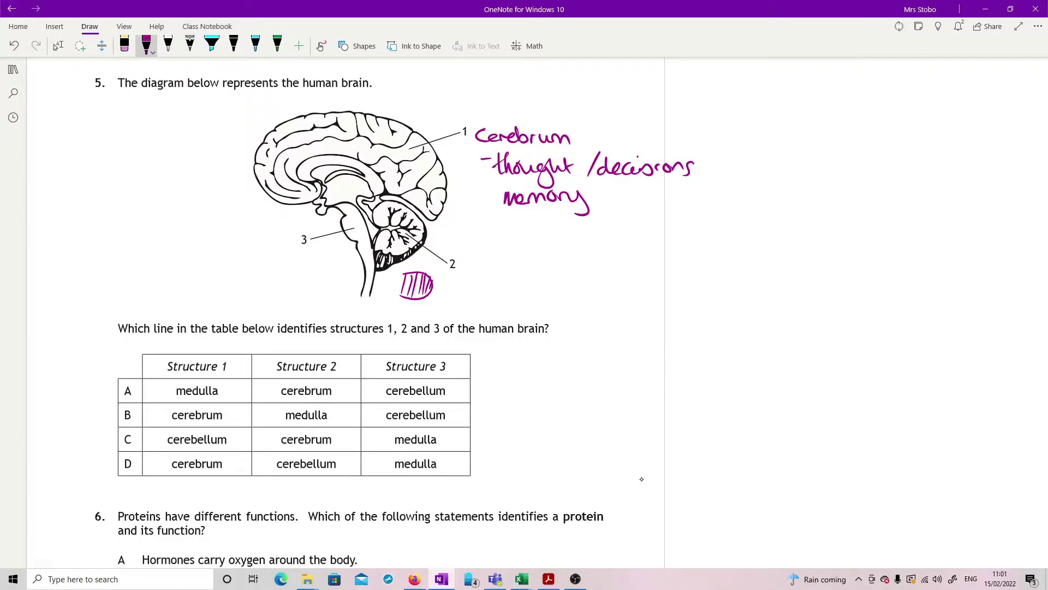
{"action": "mouse_move", "coordinate": [473, 257]}
{"action": "left_mouse_down"}
{"action": "mouse_move", "coordinate": [484, 269]}
{"action": "mouse_move", "coordinate": [511, 270]}
{"action": "mouse_move", "coordinate": [522, 252]}
{"action": "mouse_move", "coordinate": [530, 271]}
{"action": "mouse_move", "coordinate": [666, 275]}
{"action": "left_mouse_up"}
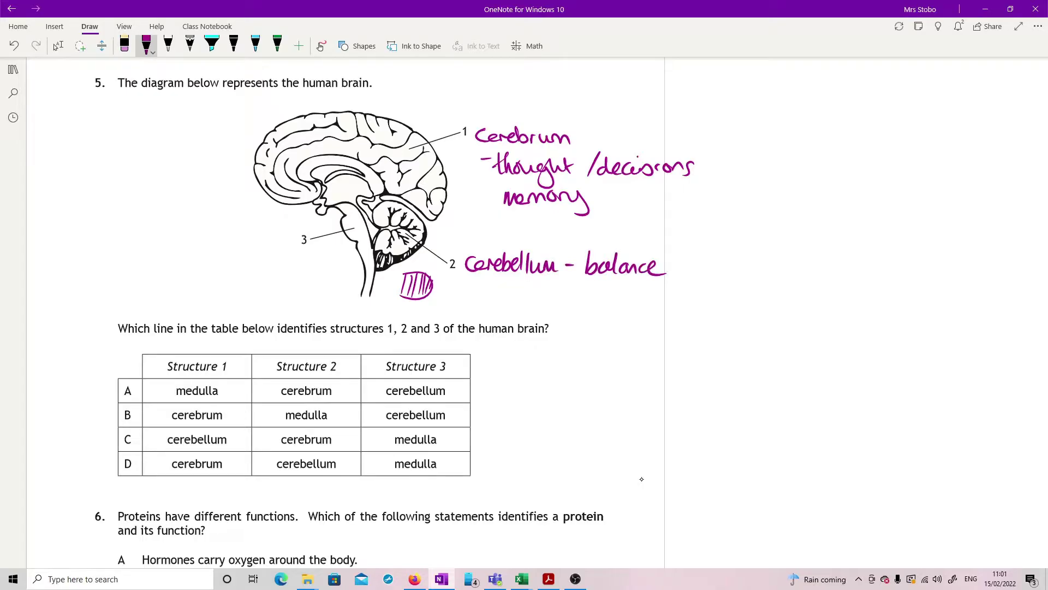
Step: Write 'Medulla – breathing & heart rate' beside label 3 and circle row D
{"action": "mouse_move", "coordinate": [214, 232]}
{"action": "left_mouse_down"}
{"action": "mouse_move", "coordinate": [213, 254]}
{"action": "mouse_move", "coordinate": [237, 252]}
{"action": "mouse_move", "coordinate": [253, 231]}
{"action": "mouse_move", "coordinate": [276, 255]}
{"action": "left_mouse_up"}
{"action": "left_click_drag", "start_coordinate": [281, 244], "coordinate": [285, 255]}
{"action": "mouse_move", "coordinate": [185, 265]}
{"action": "left_mouse_down"}
{"action": "mouse_move", "coordinate": [185, 293]}
{"action": "mouse_move", "coordinate": [194, 280]}
{"action": "left_mouse_up"}
{"action": "mouse_move", "coordinate": [194, 292]}
{"action": "left_mouse_down"}
{"action": "mouse_move", "coordinate": [209, 280]}
{"action": "mouse_move", "coordinate": [203, 290]}
{"action": "left_mouse_up"}
{"action": "left_click_drag", "start_coordinate": [220, 281], "coordinate": [227, 295]}
{"action": "mouse_move", "coordinate": [236, 273]}
{"action": "left_mouse_down"}
{"action": "mouse_move", "coordinate": [230, 283]}
{"action": "mouse_move", "coordinate": [240, 292]}
{"action": "left_mouse_up"}
{"action": "mouse_move", "coordinate": [240, 284]}
{"action": "left_mouse_down"}
{"action": "mouse_move", "coordinate": [262, 292]}
{"action": "mouse_move", "coordinate": [253, 309]}
{"action": "left_mouse_up"}
{"action": "left_click_drag", "start_coordinate": [270, 279], "coordinate": [292, 289]}
{"action": "left_click_drag", "start_coordinate": [268, 295], "coordinate": [273, 315]}
{"action": "left_click_drag", "start_coordinate": [275, 310], "coordinate": [290, 315]}
{"action": "left_click_drag", "start_coordinate": [293, 315], "coordinate": [297, 308]}
{"action": "mouse_move", "coordinate": [302, 291]}
{"action": "left_mouse_down"}
{"action": "mouse_move", "coordinate": [300, 314]}
{"action": "mouse_move", "coordinate": [307, 300]}
{"action": "mouse_move", "coordinate": [329, 314]}
{"action": "left_mouse_up"}
{"action": "mouse_move", "coordinate": [337, 295]}
{"action": "left_mouse_down"}
{"action": "mouse_move", "coordinate": [335, 315]}
{"action": "mouse_move", "coordinate": [343, 302]}
{"action": "left_mouse_up"}
{"action": "left_click_drag", "start_coordinate": [342, 310], "coordinate": [352, 311]}
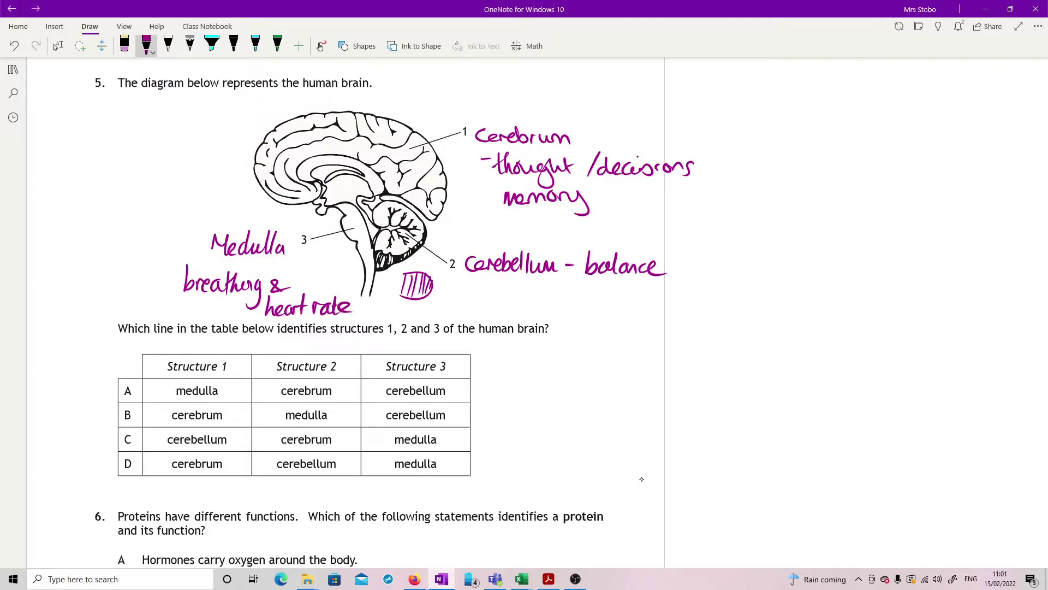
{"action": "left_click_drag", "start_coordinate": [136, 450], "coordinate": [129, 449]}
{"action": "left_click", "coordinate": [58, 46]}
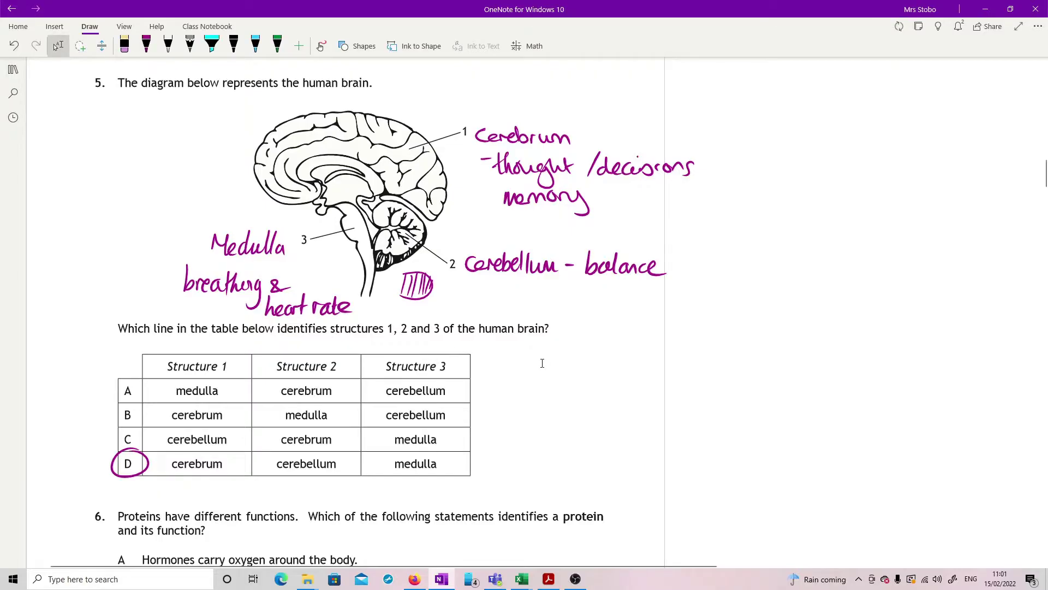
Step: Underline 'protein' in question 6, cross out D, and underline Cellulose and its cell wall function
{"action": "scroll", "coordinate": [547, 367], "scroll_direction": "down", "scroll_amount": 5}
{"action": "left_click", "coordinate": [146, 46]}
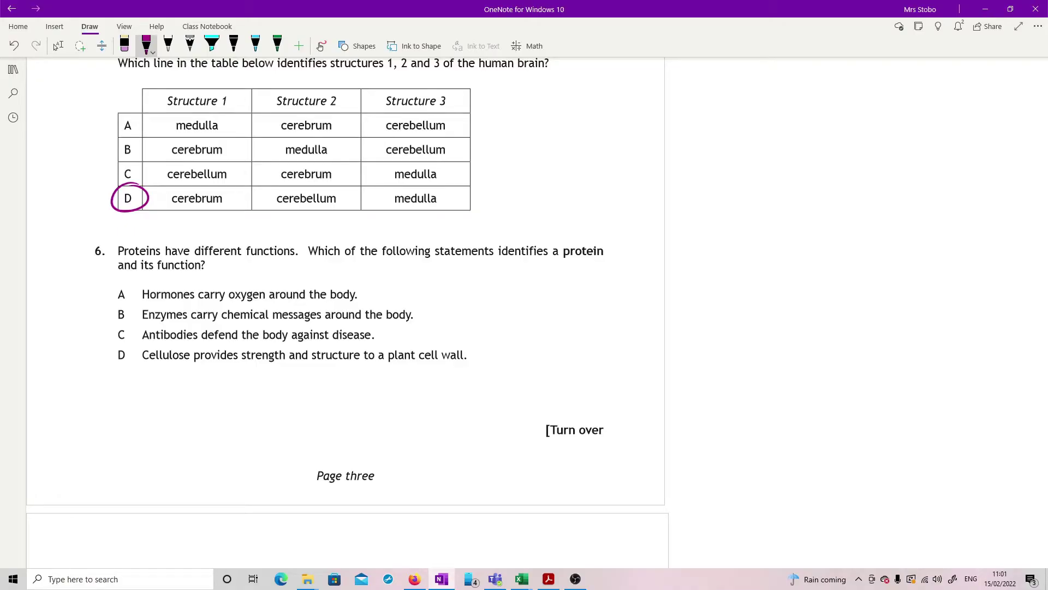
{"action": "left_click_drag", "start_coordinate": [564, 259], "coordinate": [612, 266]}
{"action": "mouse_move", "coordinate": [130, 347]}
{"action": "left_mouse_down"}
{"action": "mouse_move", "coordinate": [112, 368]}
{"action": "mouse_move", "coordinate": [136, 370]}
{"action": "left_mouse_up"}
{"action": "left_click_drag", "start_coordinate": [142, 365], "coordinate": [195, 365]}
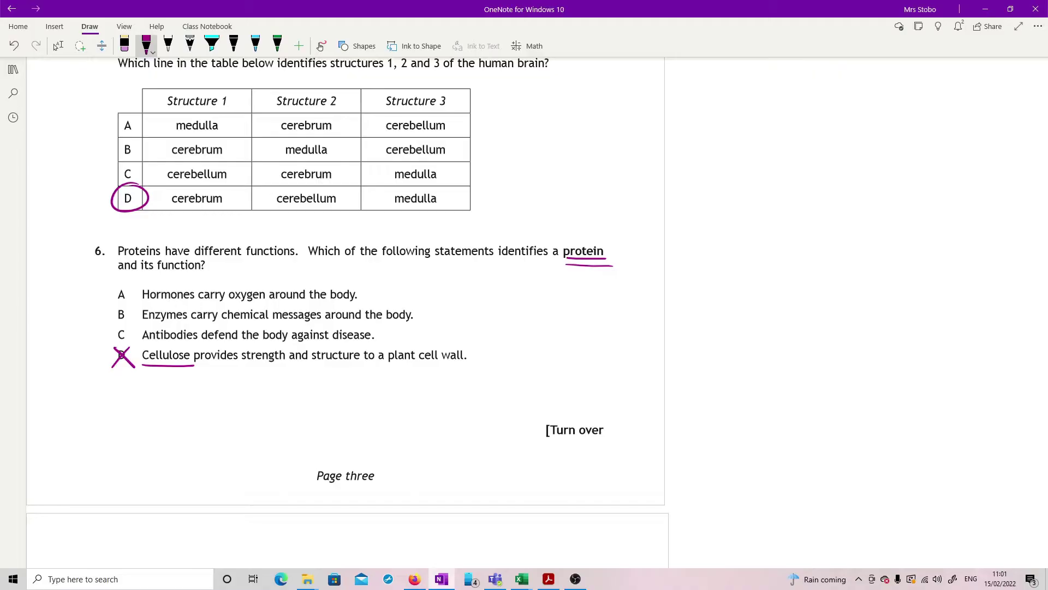
{"action": "mouse_move", "coordinate": [400, 366]}
{"action": "left_mouse_down"}
{"action": "mouse_move", "coordinate": [326, 388]}
{"action": "mouse_move", "coordinate": [191, 374]}
{"action": "left_mouse_up"}
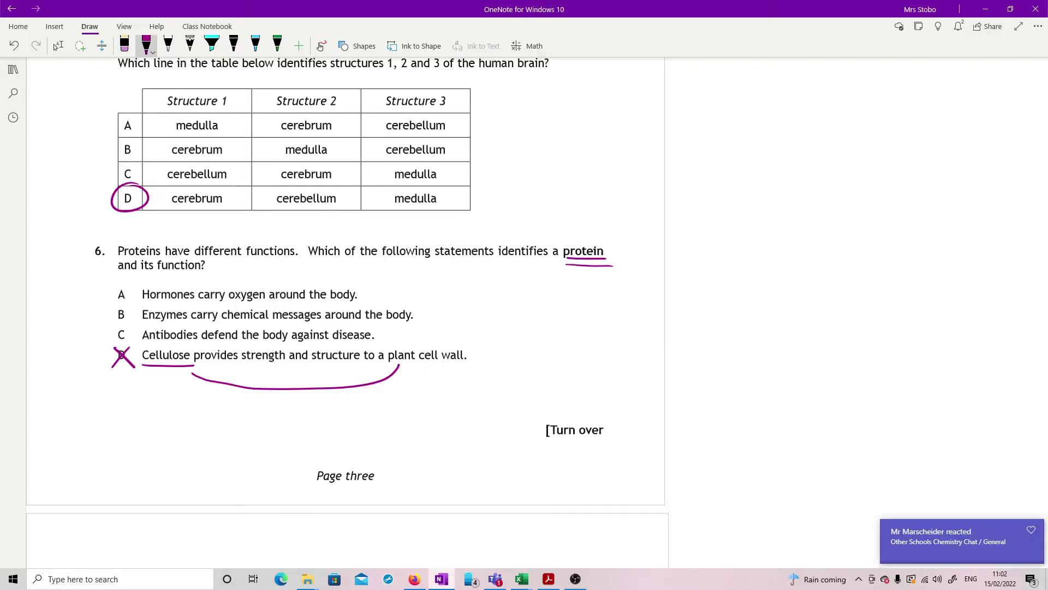
Step: Cross out options A and B and circle C as the answer
{"action": "left_click", "coordinate": [57, 46]}
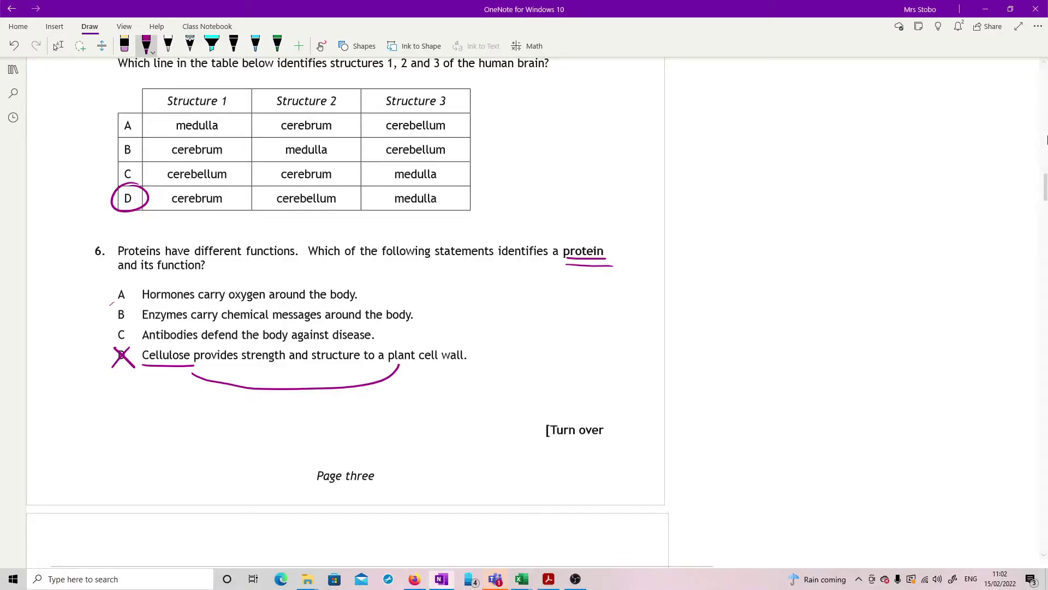
{"action": "mouse_move", "coordinate": [111, 291]}
{"action": "left_mouse_down"}
{"action": "mouse_move", "coordinate": [130, 302]}
{"action": "mouse_move", "coordinate": [131, 290]}
{"action": "left_mouse_up"}
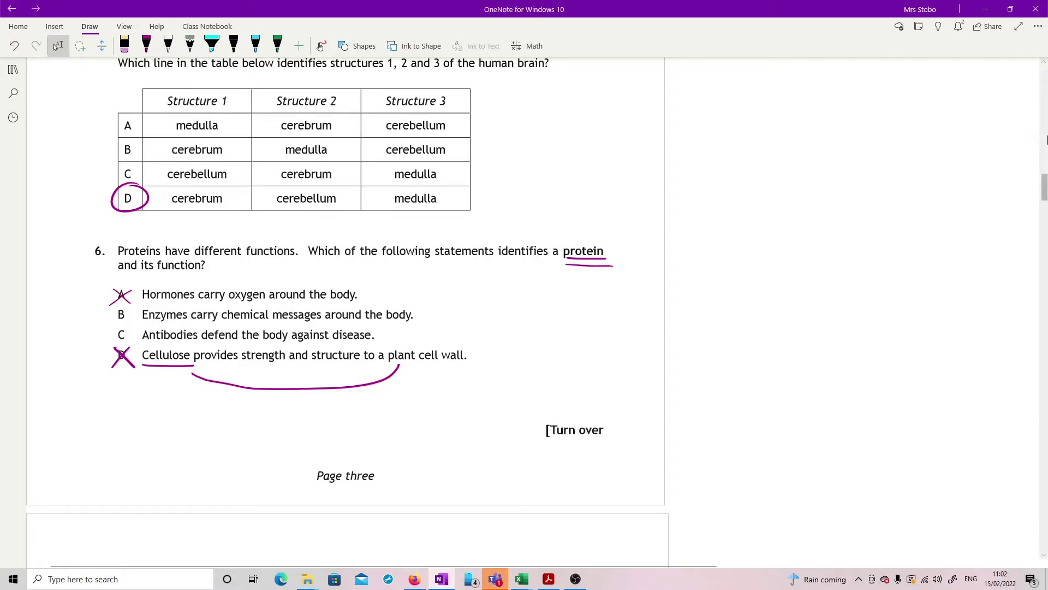
{"action": "mouse_move", "coordinate": [113, 321]}
{"action": "left_mouse_down"}
{"action": "mouse_move", "coordinate": [133, 311]}
{"action": "mouse_move", "coordinate": [129, 321]}
{"action": "left_mouse_up"}
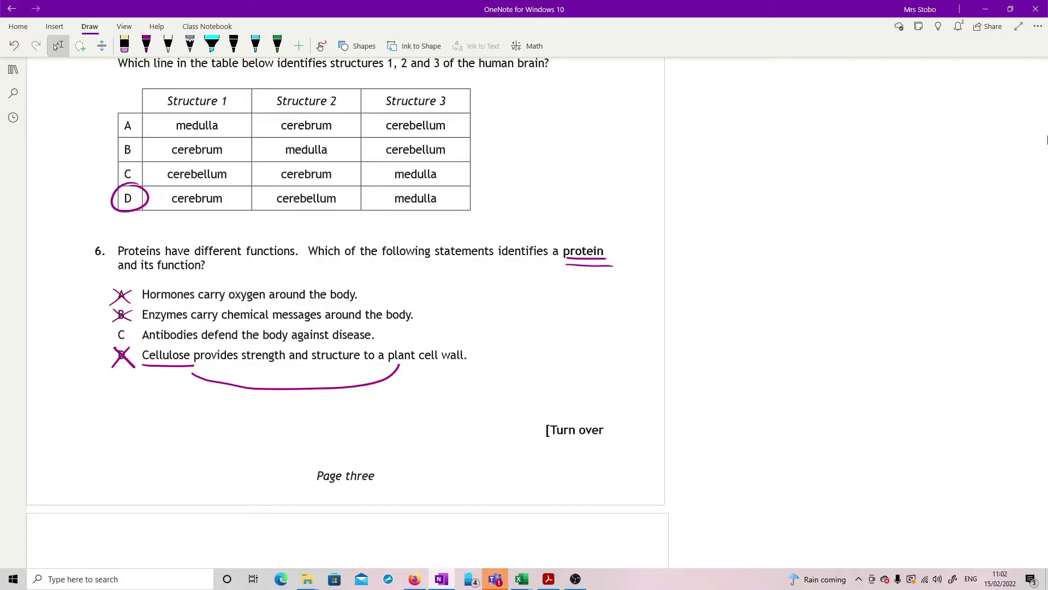
{"action": "mouse_move", "coordinate": [131, 322]}
{"action": "left_mouse_down"}
{"action": "mouse_move", "coordinate": [112, 344]}
{"action": "mouse_move", "coordinate": [134, 328]}
{"action": "left_mouse_up"}
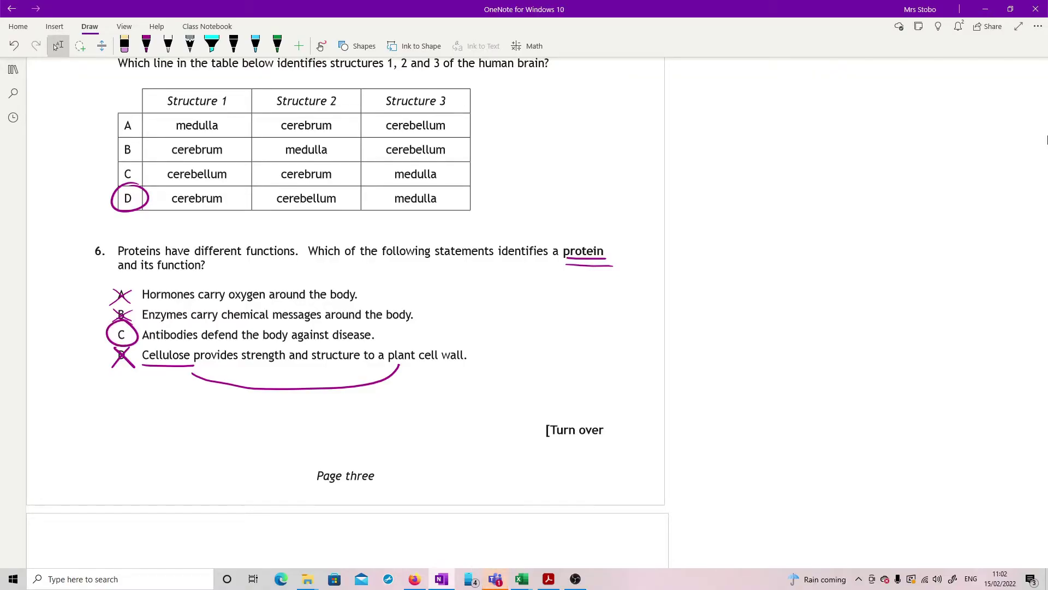
Step: Handwrite 'Sensory → CNS → Motor' beside question 7's diagram
{"action": "scroll", "coordinate": [767, 301], "scroll_direction": "down", "scroll_amount": 8}
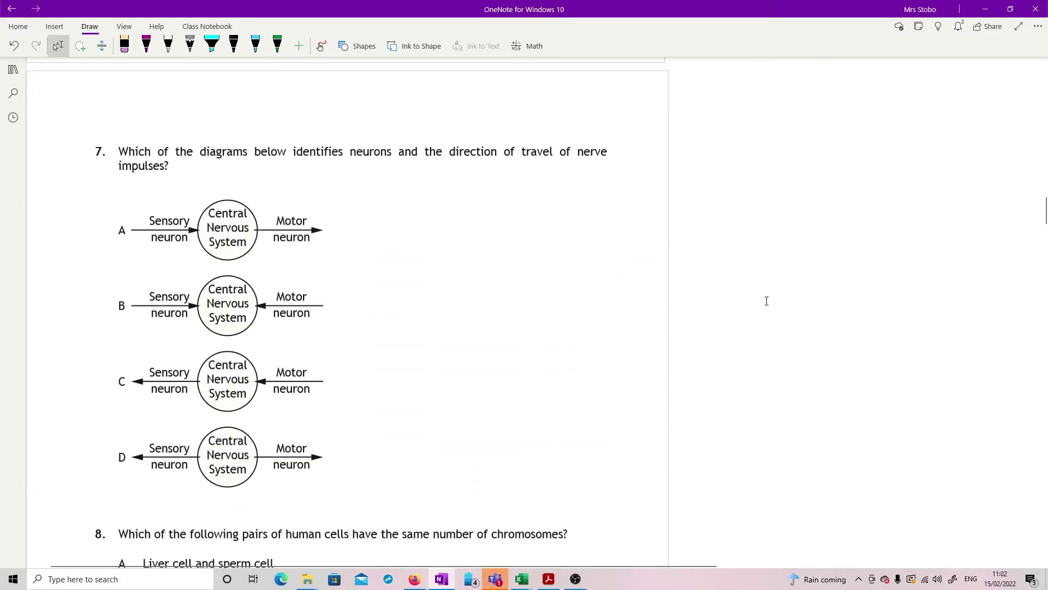
{"action": "left_click", "coordinate": [146, 46]}
{"action": "mouse_move", "coordinate": [417, 250]}
{"action": "left_mouse_down"}
{"action": "mouse_move", "coordinate": [409, 270]}
{"action": "mouse_move", "coordinate": [462, 262]}
{"action": "mouse_move", "coordinate": [469, 292]}
{"action": "left_mouse_up"}
{"action": "left_click_drag", "start_coordinate": [518, 264], "coordinate": [618, 269]}
{"action": "mouse_move", "coordinate": [623, 270]}
{"action": "left_mouse_down"}
{"action": "mouse_move", "coordinate": [640, 251]}
{"action": "mouse_move", "coordinate": [642, 267]}
{"action": "mouse_move", "coordinate": [761, 256]}
{"action": "mouse_move", "coordinate": [758, 267]}
{"action": "left_mouse_up"}
{"action": "mouse_move", "coordinate": [776, 253]}
{"action": "left_mouse_down"}
{"action": "mouse_move", "coordinate": [770, 270]}
{"action": "mouse_move", "coordinate": [795, 267]}
{"action": "left_mouse_up"}
{"action": "left_click_drag", "start_coordinate": [802, 256], "coordinate": [809, 268]}
{"action": "left_click_drag", "start_coordinate": [802, 256], "coordinate": [826, 258]}
{"action": "left_click_drag", "start_coordinate": [835, 267], "coordinate": [847, 254]}
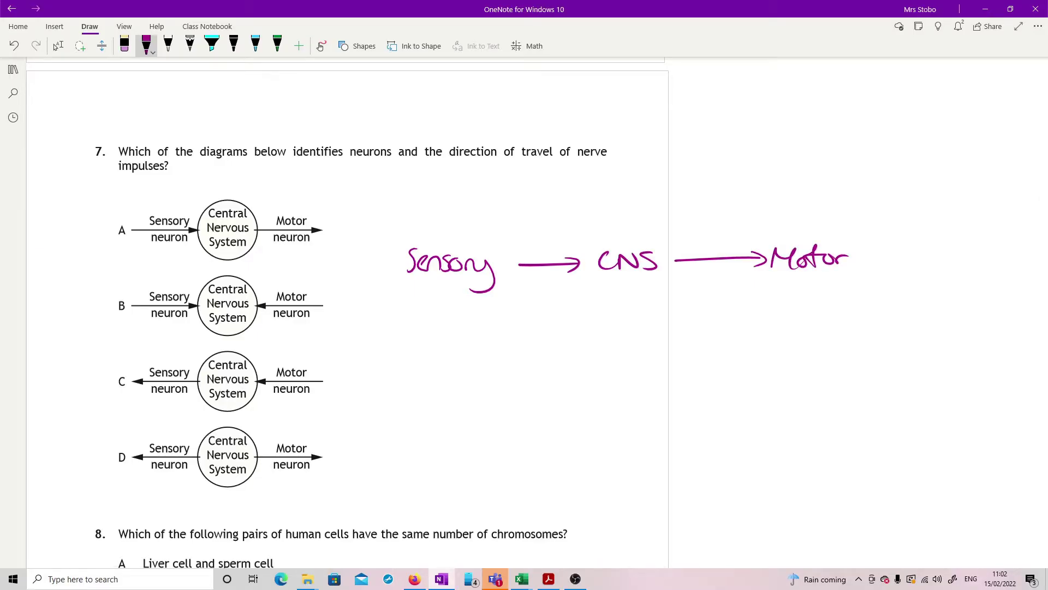
Step: Note '(Inter)' beneath CNS and circle A as the answer
{"action": "mouse_move", "coordinate": [588, 288]}
{"action": "left_mouse_down"}
{"action": "mouse_move", "coordinate": [583, 314]}
{"action": "mouse_move", "coordinate": [595, 314]}
{"action": "left_mouse_up"}
{"action": "left_click_drag", "start_coordinate": [600, 315], "coordinate": [617, 312]}
{"action": "left_click_drag", "start_coordinate": [614, 303], "coordinate": [634, 314]}
{"action": "mouse_move", "coordinate": [635, 314]}
{"action": "left_mouse_down"}
{"action": "mouse_move", "coordinate": [645, 303]}
{"action": "mouse_move", "coordinate": [647, 320]}
{"action": "left_mouse_up"}
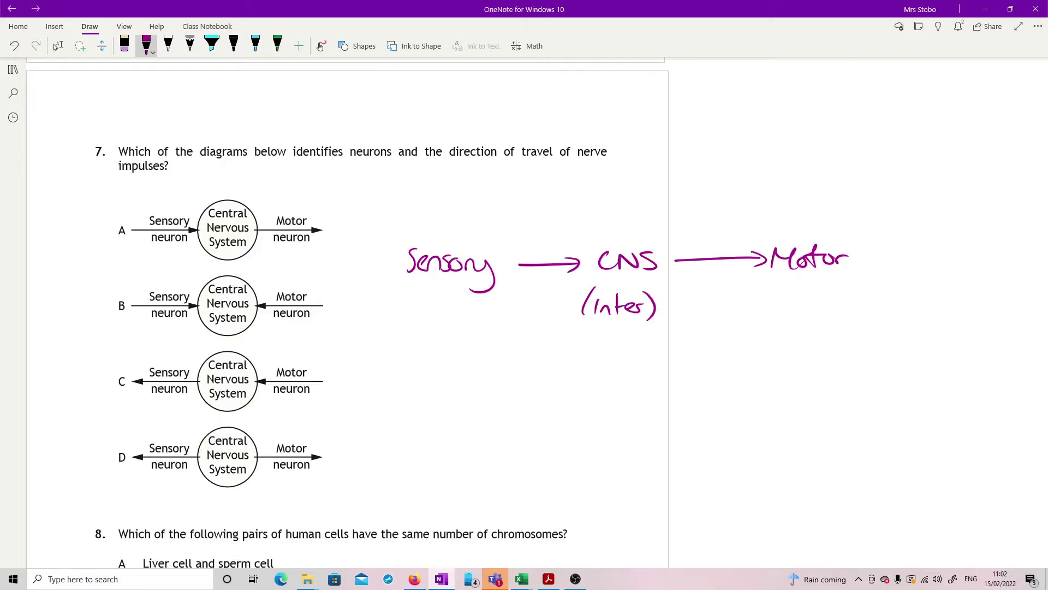
{"action": "left_click_drag", "start_coordinate": [123, 211], "coordinate": [116, 214]}
Step: Draw corrective arrows flagging the reversed motor and sensory arrows in options B, C and D
{"action": "mouse_move", "coordinate": [289, 283]}
{"action": "left_mouse_down"}
{"action": "mouse_move", "coordinate": [253, 282]}
{"action": "mouse_move", "coordinate": [272, 287]}
{"action": "left_mouse_up"}
{"action": "left_click_drag", "start_coordinate": [290, 360], "coordinate": [257, 359]}
{"action": "left_click_drag", "start_coordinate": [268, 355], "coordinate": [273, 363]}
{"action": "left_click_drag", "start_coordinate": [192, 360], "coordinate": [156, 360]}
{"action": "mouse_move", "coordinate": [167, 353]}
{"action": "left_mouse_down"}
{"action": "mouse_move", "coordinate": [153, 358]}
{"action": "mouse_move", "coordinate": [167, 364]}
{"action": "left_mouse_up"}
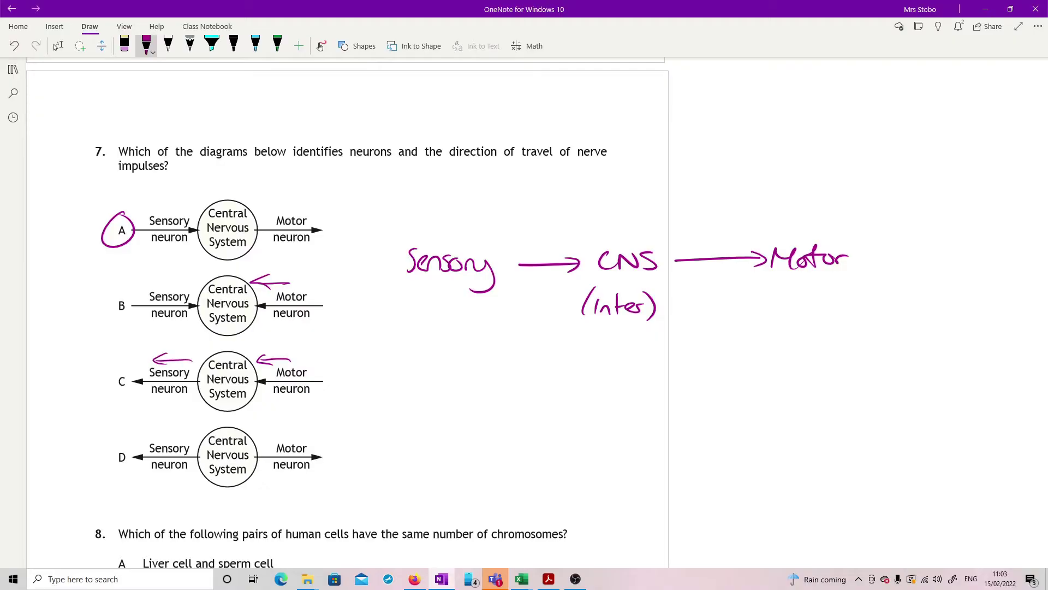
{"action": "mouse_move", "coordinate": [199, 434]}
{"action": "left_mouse_down"}
{"action": "mouse_move", "coordinate": [160, 431]}
{"action": "mouse_move", "coordinate": [171, 437]}
{"action": "left_mouse_up"}
{"action": "left_click", "coordinate": [57, 46]}
Step: In question 8, underline Liver cell and Kidney cell and cross out options A, B and D
{"action": "scroll", "coordinate": [691, 197], "scroll_direction": "down", "scroll_amount": 5}
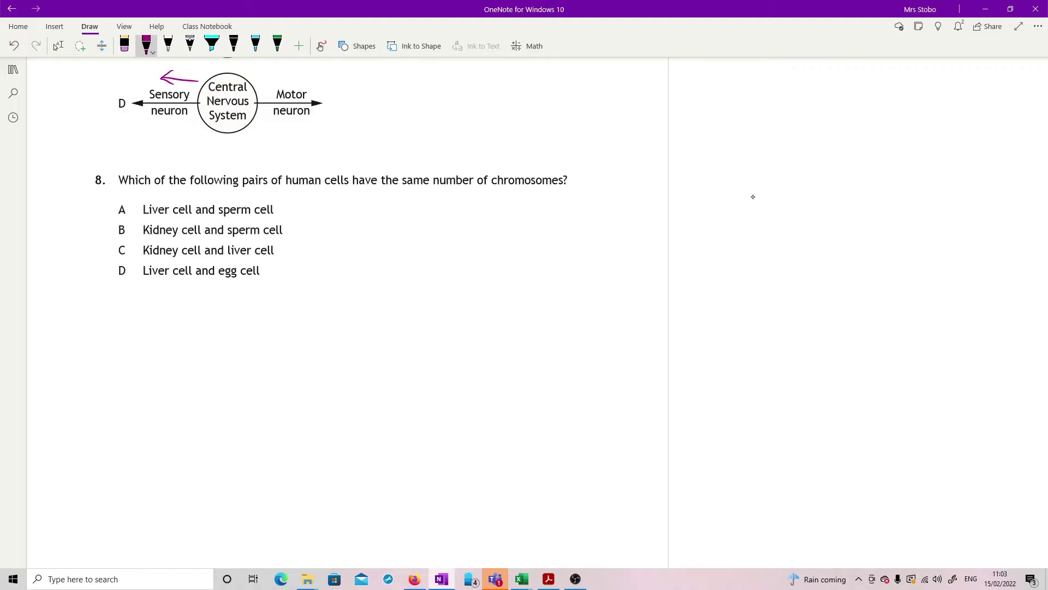
{"action": "left_click_drag", "start_coordinate": [140, 221], "coordinate": [275, 217]}
{"action": "left_click_drag", "start_coordinate": [129, 201], "coordinate": [115, 217]}
{"action": "mouse_move", "coordinate": [111, 203]}
{"action": "left_mouse_down"}
{"action": "mouse_move", "coordinate": [215, 238]}
{"action": "mouse_move", "coordinate": [299, 237]}
{"action": "left_mouse_up"}
{"action": "mouse_move", "coordinate": [130, 221]}
{"action": "left_mouse_down"}
{"action": "mouse_move", "coordinate": [114, 239]}
{"action": "mouse_move", "coordinate": [135, 239]}
{"action": "mouse_move", "coordinate": [103, 241]}
{"action": "left_mouse_up"}
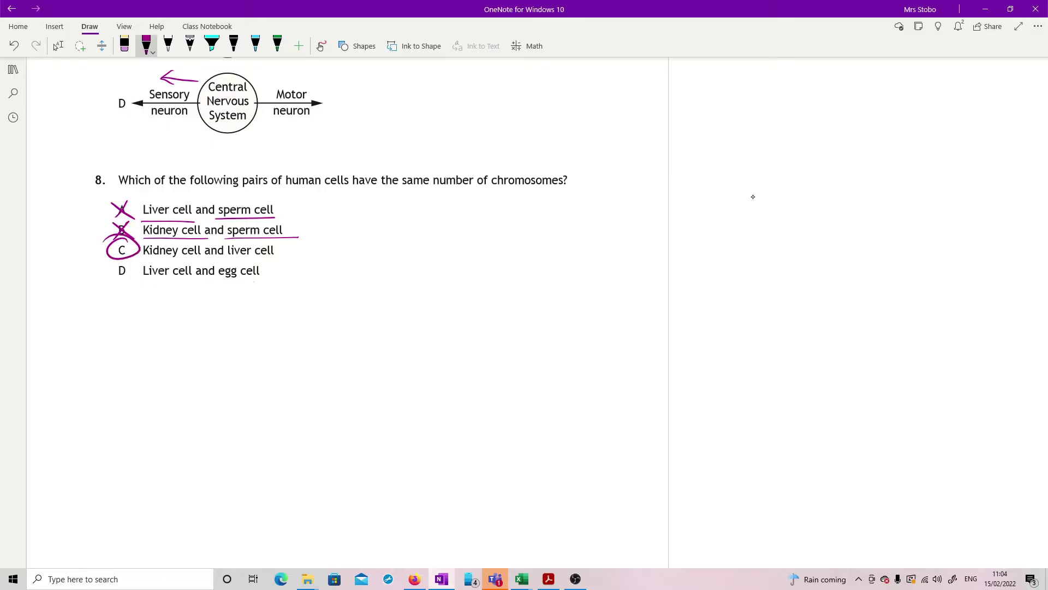
{"action": "mouse_move", "coordinate": [134, 264]}
{"action": "left_mouse_down"}
{"action": "mouse_move", "coordinate": [114, 278]}
{"action": "mouse_move", "coordinate": [137, 276]}
{"action": "left_mouse_up"}
Step: In question 9, circle the three 72 values and underline the eggs-laid row label
{"action": "key", "text": "Escape"}
{"action": "scroll", "coordinate": [698, 234], "scroll_direction": "down", "scroll_amount": 15}
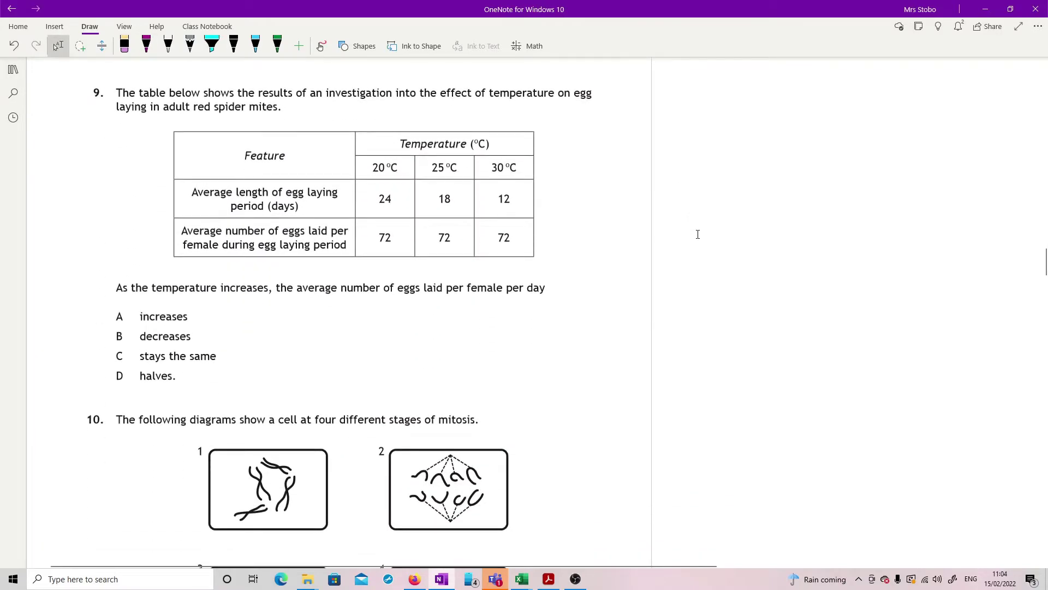
{"action": "left_click", "coordinate": [146, 46]}
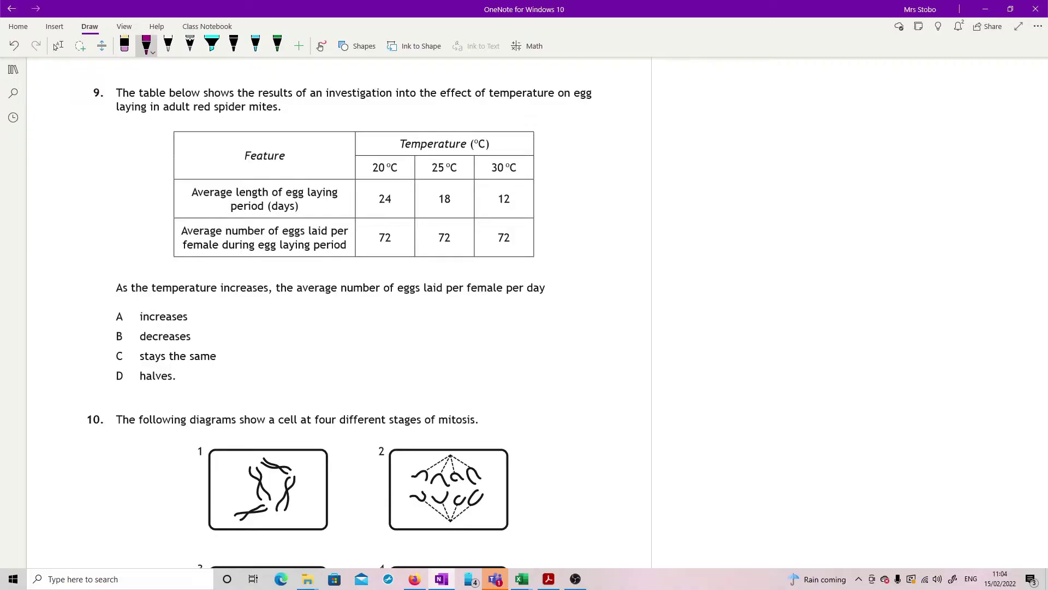
{"action": "mouse_move", "coordinate": [385, 224]}
{"action": "left_mouse_down"}
{"action": "mouse_move", "coordinate": [444, 248]}
{"action": "mouse_move", "coordinate": [456, 225]}
{"action": "mouse_move", "coordinate": [513, 226]}
{"action": "left_mouse_up"}
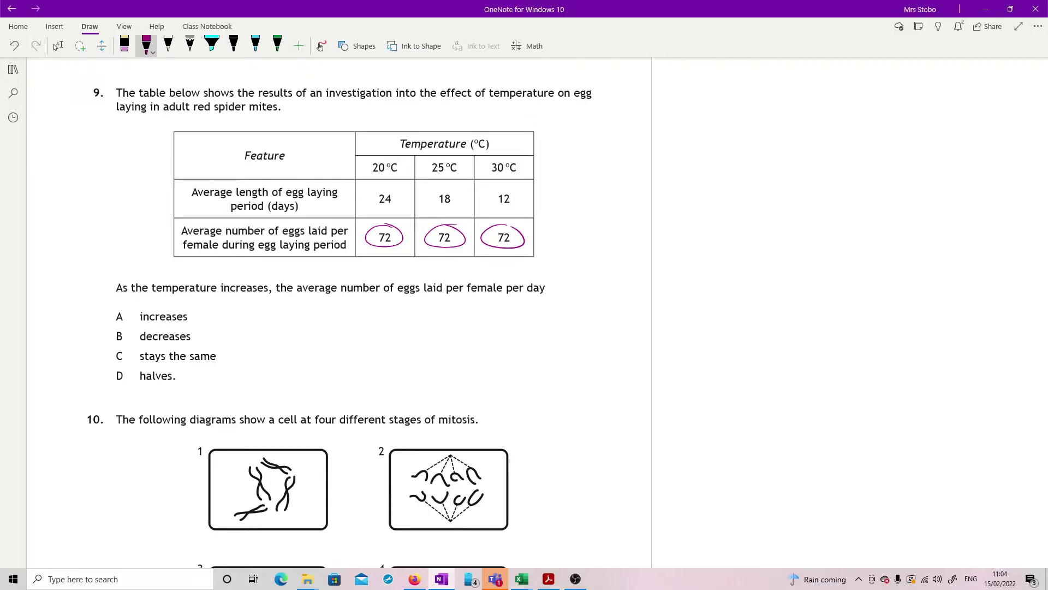
{"action": "left_click_drag", "start_coordinate": [331, 238], "coordinate": [353, 235]}
{"action": "left_click_drag", "start_coordinate": [189, 252], "coordinate": [334, 236]}
Step: Double-underline 24, 18, 12 and the 72s in the 20, 25 and 30 °C columns, and circle A
{"action": "left_click", "coordinate": [57, 46]}
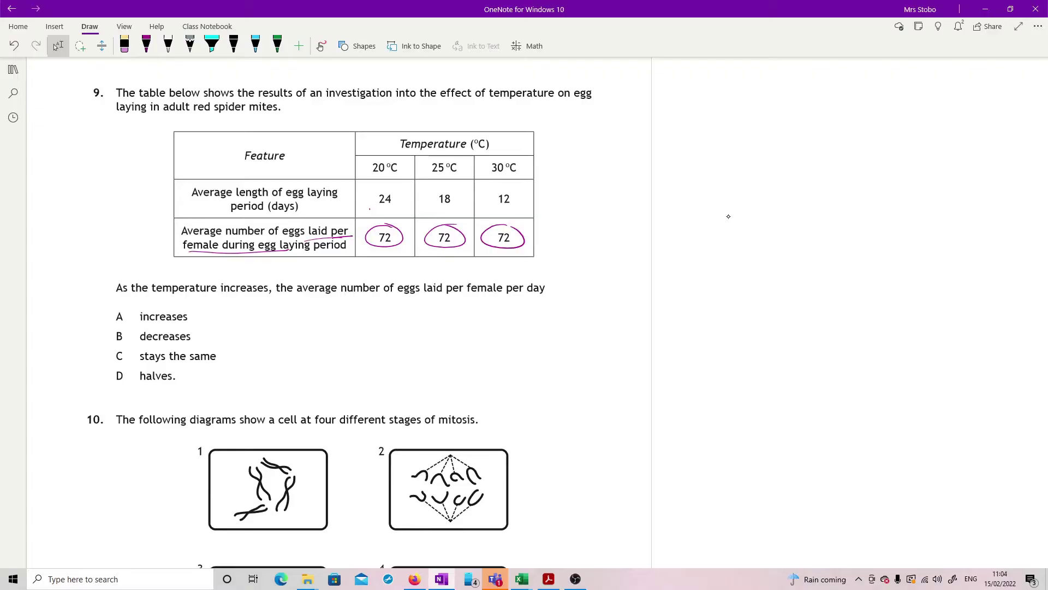
{"action": "left_click_drag", "start_coordinate": [366, 209], "coordinate": [405, 209]}
{"action": "left_click_drag", "start_coordinate": [370, 248], "coordinate": [401, 250]}
{"action": "left_click_drag", "start_coordinate": [433, 210], "coordinate": [465, 209]}
{"action": "left_click_drag", "start_coordinate": [429, 213], "coordinate": [471, 211]}
{"action": "left_click_drag", "start_coordinate": [431, 250], "coordinate": [465, 250]}
{"action": "left_click_drag", "start_coordinate": [430, 254], "coordinate": [467, 254]}
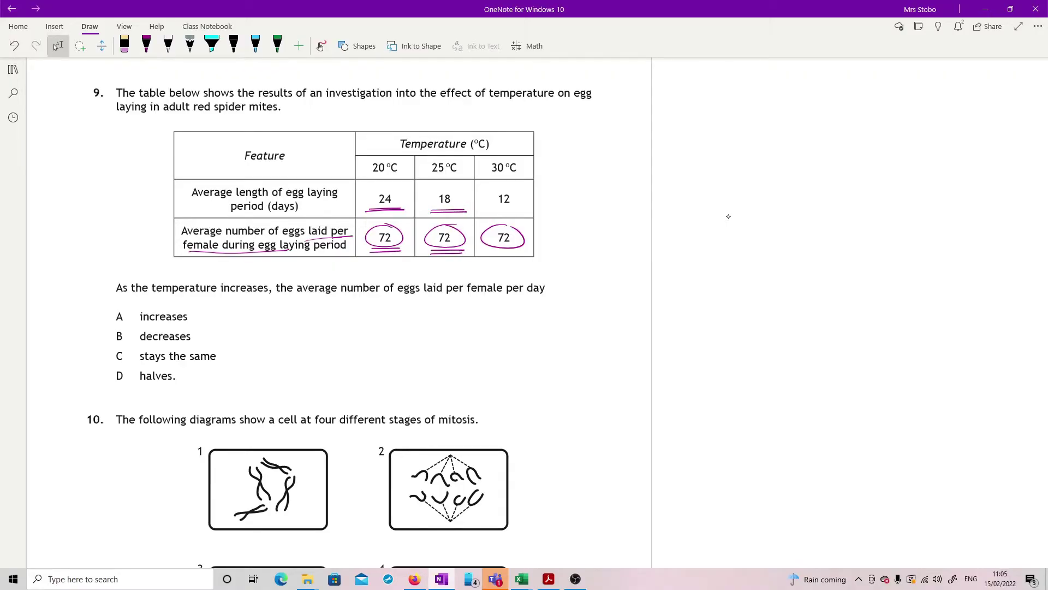
{"action": "left_click_drag", "start_coordinate": [493, 210], "coordinate": [522, 209]}
{"action": "left_click_drag", "start_coordinate": [487, 215], "coordinate": [521, 214]}
{"action": "left_click_drag", "start_coordinate": [488, 252], "coordinate": [529, 254]}
{"action": "mouse_move", "coordinate": [121, 304]}
{"action": "left_mouse_down"}
{"action": "mouse_move", "coordinate": [134, 323]}
{"action": "mouse_move", "coordinate": [136, 313]}
{"action": "left_mouse_up"}
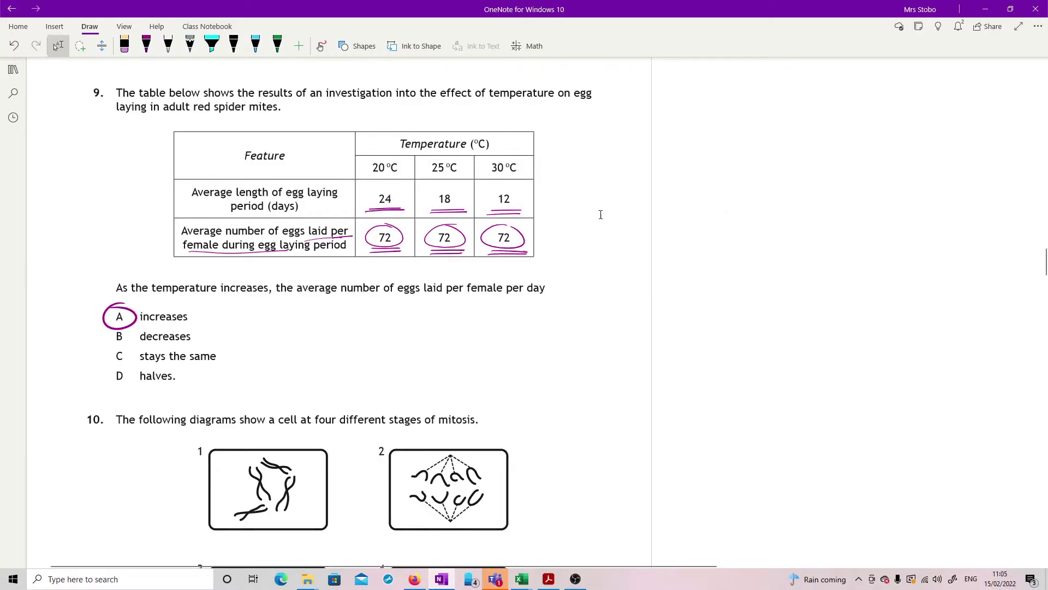
Step: Label mitosis diagram 1 'doubling' and diagram 3 'line up' in purple ink
{"action": "scroll", "coordinate": [600, 214], "scroll_direction": "down", "scroll_amount": 6}
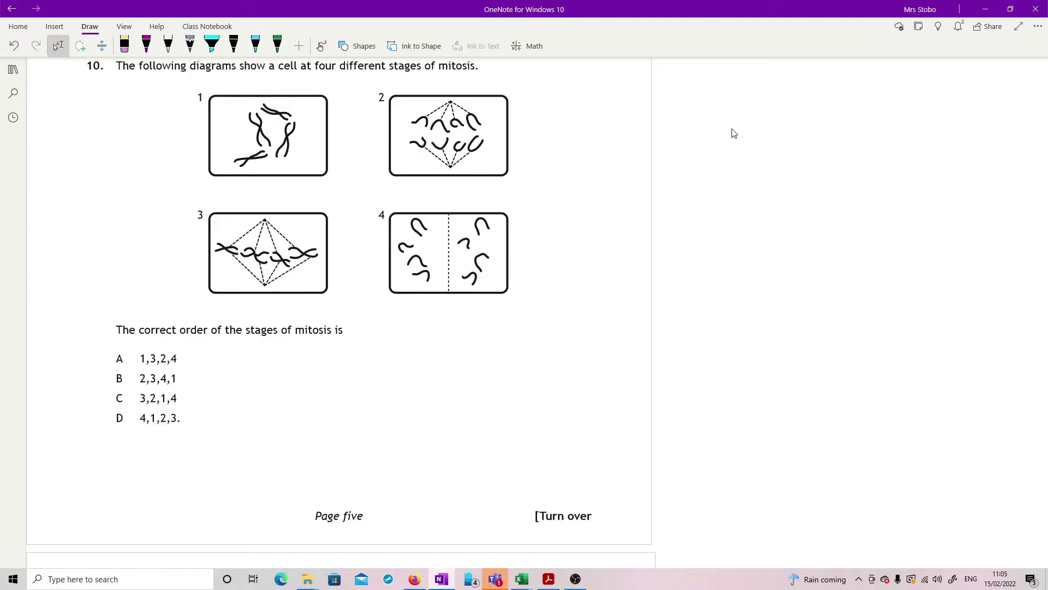
{"action": "mouse_move", "coordinate": [149, 139]}
{"action": "left_mouse_down"}
{"action": "mouse_move", "coordinate": [146, 155]}
{"action": "mouse_move", "coordinate": [176, 146]}
{"action": "left_mouse_up"}
{"action": "mouse_move", "coordinate": [180, 138]}
{"action": "left_mouse_down"}
{"action": "mouse_move", "coordinate": [203, 155]}
{"action": "mouse_move", "coordinate": [195, 161]}
{"action": "left_mouse_up"}
{"action": "left_click_drag", "start_coordinate": [177, 134], "coordinate": [178, 147]}
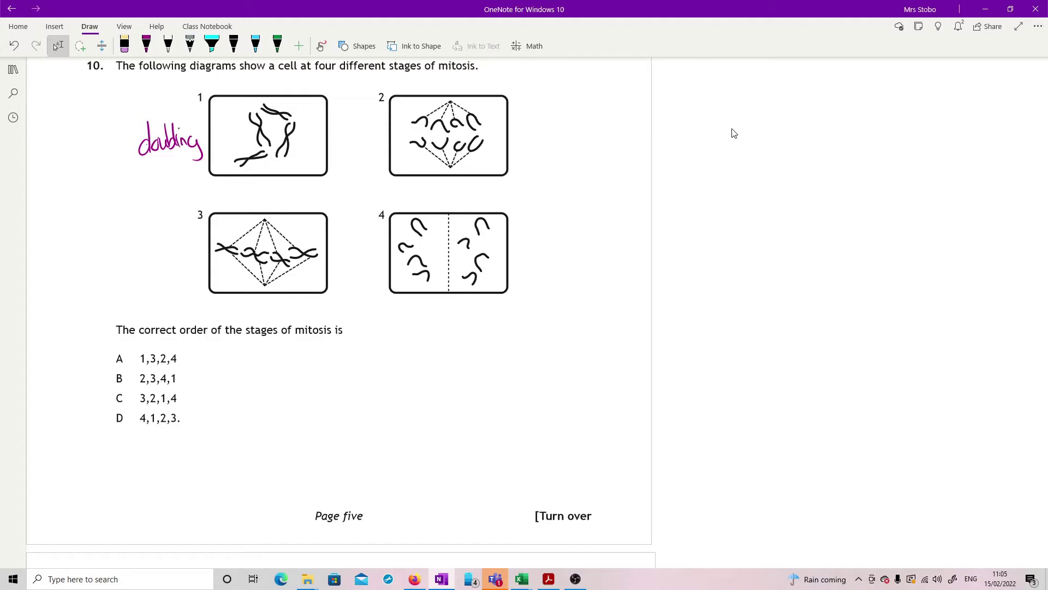
{"action": "mouse_move", "coordinate": [133, 239]}
{"action": "left_mouse_down"}
{"action": "mouse_move", "coordinate": [141, 266]}
{"action": "mouse_move", "coordinate": [161, 260]}
{"action": "mouse_move", "coordinate": [180, 304]}
{"action": "mouse_move", "coordinate": [180, 276]}
{"action": "left_mouse_up"}
Step: Label diagram 2 'pull apart' and diagram 4 'cell divides'
{"action": "mouse_move", "coordinate": [521, 132]}
{"action": "left_mouse_down"}
{"action": "mouse_move", "coordinate": [523, 159]}
{"action": "mouse_move", "coordinate": [524, 144]}
{"action": "left_mouse_up"}
{"action": "left_click_drag", "start_coordinate": [530, 133], "coordinate": [543, 143]}
{"action": "mouse_move", "coordinate": [552, 119]}
{"action": "left_mouse_down"}
{"action": "mouse_move", "coordinate": [553, 181]}
{"action": "mouse_move", "coordinate": [581, 154]}
{"action": "left_mouse_up"}
{"action": "mouse_move", "coordinate": [583, 140]}
{"action": "left_mouse_down"}
{"action": "mouse_move", "coordinate": [585, 162]}
{"action": "mouse_move", "coordinate": [595, 153]}
{"action": "left_mouse_up"}
{"action": "mouse_move", "coordinate": [527, 246]}
{"action": "left_mouse_down"}
{"action": "mouse_move", "coordinate": [541, 241]}
{"action": "mouse_move", "coordinate": [556, 278]}
{"action": "left_mouse_up"}
{"action": "left_click_drag", "start_coordinate": [560, 266], "coordinate": [576, 278]}
{"action": "mouse_move", "coordinate": [582, 266]}
{"action": "left_mouse_down"}
{"action": "mouse_move", "coordinate": [581, 283]}
{"action": "mouse_move", "coordinate": [612, 276]}
{"action": "left_mouse_up"}
{"action": "left_click_drag", "start_coordinate": [623, 263], "coordinate": [616, 277]}
Step: With the purple pen, circle stage numbers 1, 3, 2, 4 in order and circle answer A
{"action": "left_click", "coordinate": [146, 46]}
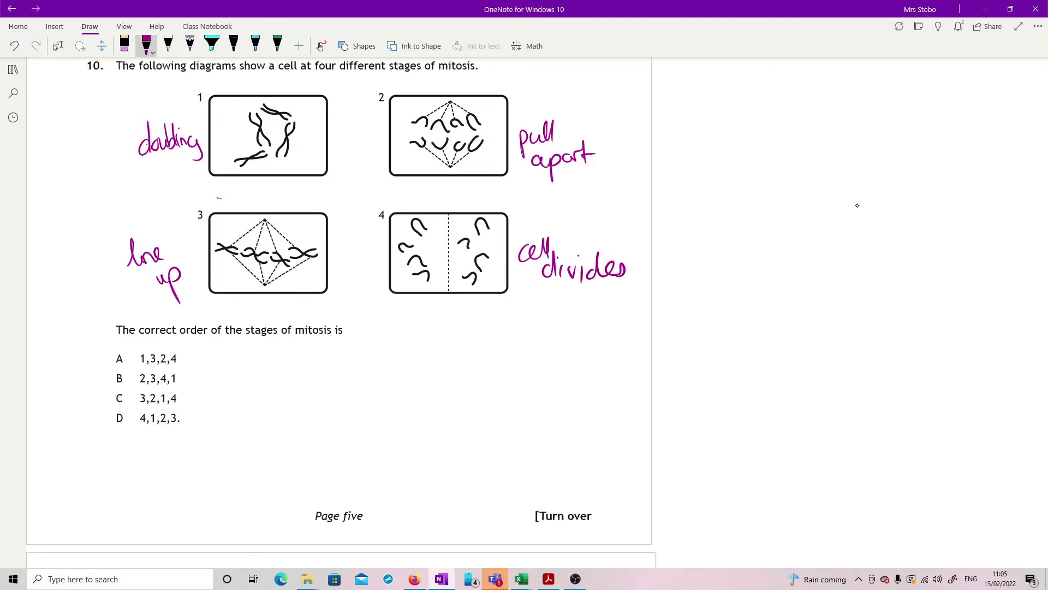
{"action": "mouse_move", "coordinate": [210, 89]}
{"action": "left_mouse_down"}
{"action": "mouse_move", "coordinate": [193, 91]}
{"action": "mouse_move", "coordinate": [213, 97]}
{"action": "left_mouse_up"}
{"action": "left_click_drag", "start_coordinate": [203, 200], "coordinate": [210, 211]}
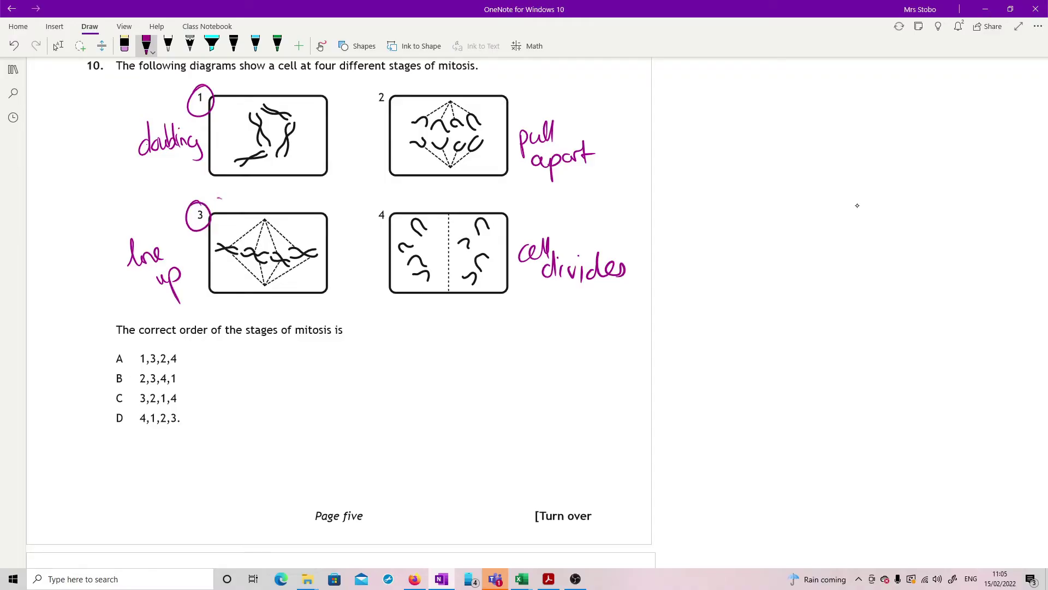
{"action": "mouse_move", "coordinate": [395, 91]}
{"action": "left_mouse_down"}
{"action": "mouse_move", "coordinate": [365, 109]}
{"action": "mouse_move", "coordinate": [381, 121]}
{"action": "left_mouse_up"}
{"action": "mouse_move", "coordinate": [375, 206]}
{"action": "left_mouse_down"}
{"action": "mouse_move", "coordinate": [388, 233]}
{"action": "mouse_move", "coordinate": [371, 238]}
{"action": "left_mouse_up"}
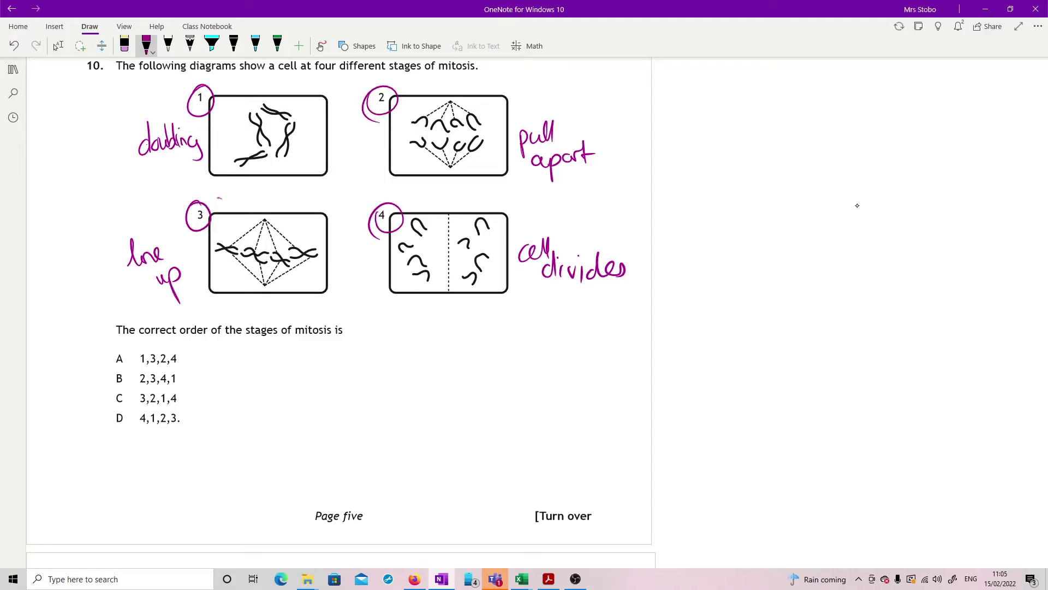
{"action": "left_click_drag", "start_coordinate": [125, 344], "coordinate": [138, 356]}
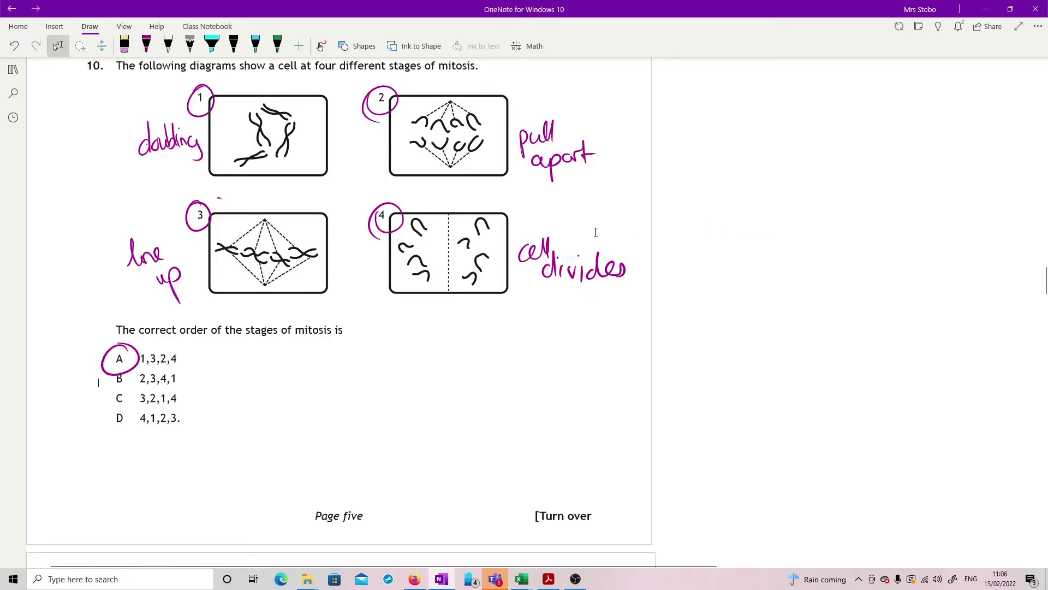
Step: Underline 'plants', cross out options A and B, and circle option C
{"action": "scroll", "coordinate": [512, 269], "scroll_direction": "down", "scroll_amount": 10}
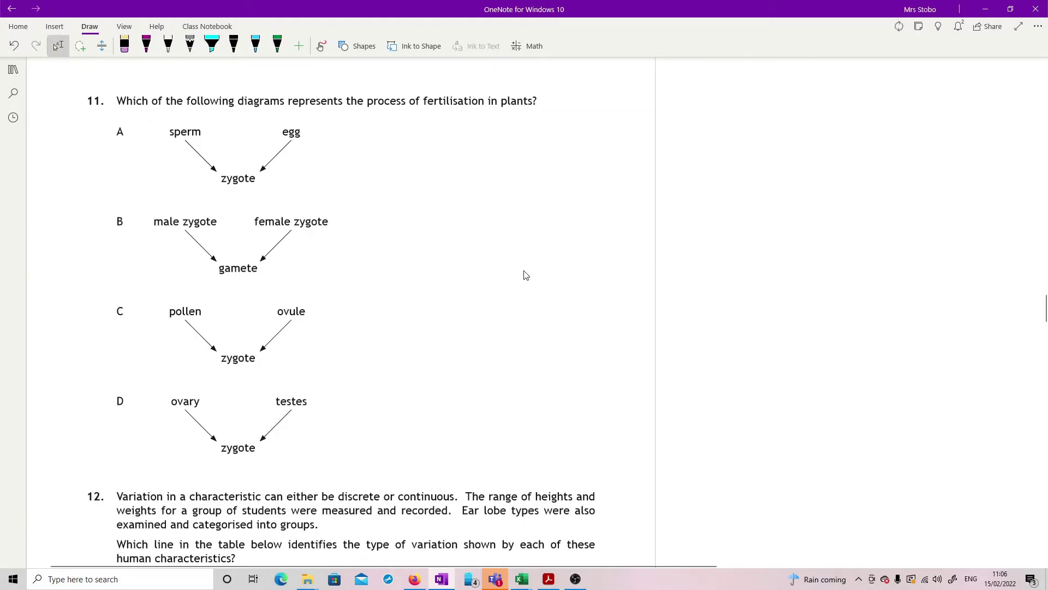
{"action": "left_click_drag", "start_coordinate": [499, 108], "coordinate": [546, 110]}
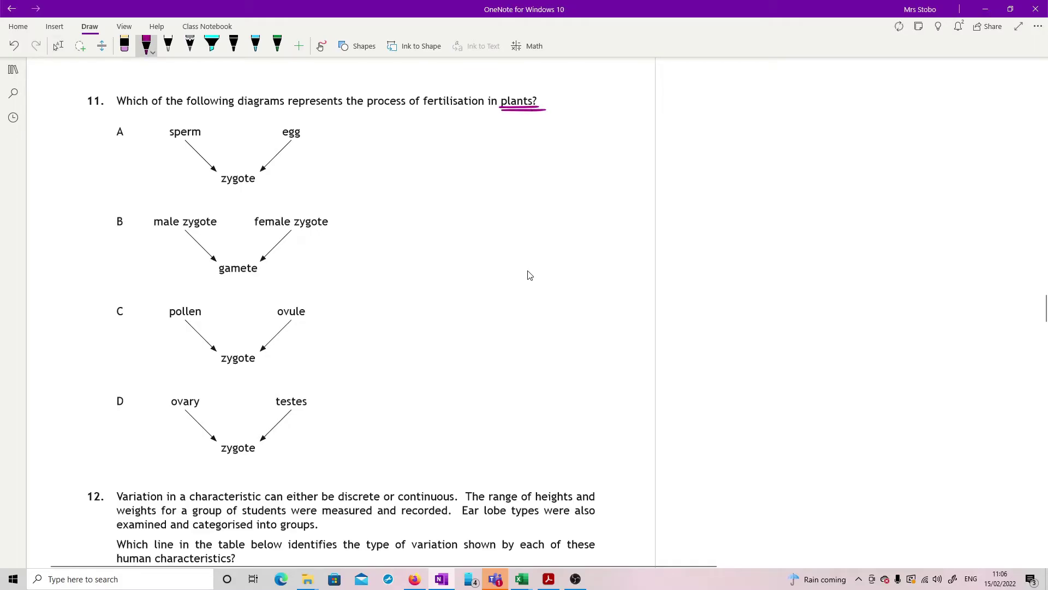
{"action": "mouse_move", "coordinate": [137, 122]}
{"action": "left_mouse_down"}
{"action": "mouse_move", "coordinate": [110, 145]}
{"action": "mouse_move", "coordinate": [139, 144]}
{"action": "left_mouse_up"}
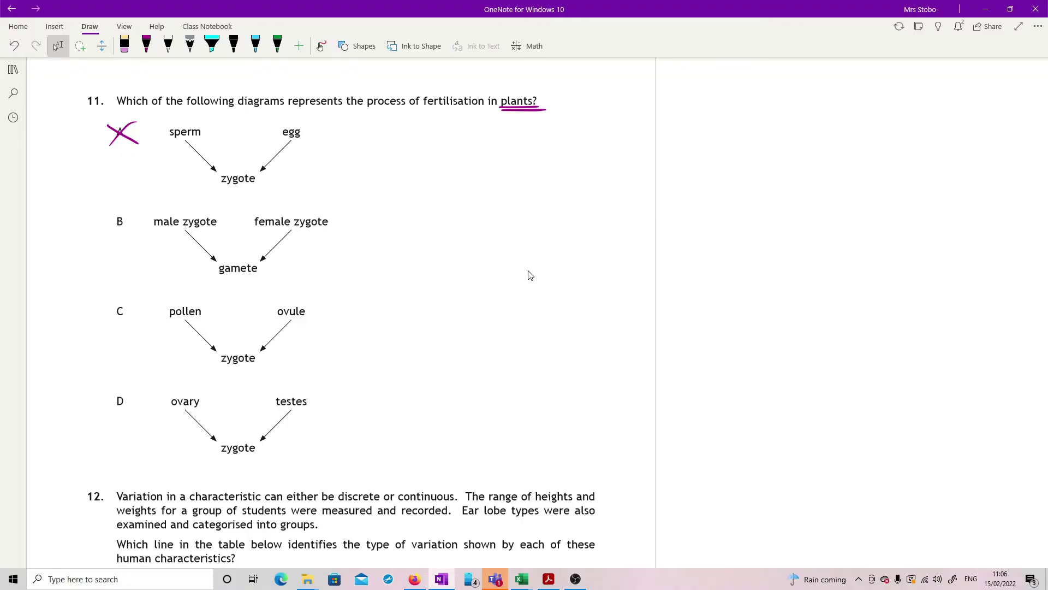
{"action": "mouse_move", "coordinate": [109, 226]}
{"action": "left_mouse_down"}
{"action": "mouse_move", "coordinate": [138, 212]}
{"action": "mouse_move", "coordinate": [138, 230]}
{"action": "left_mouse_up"}
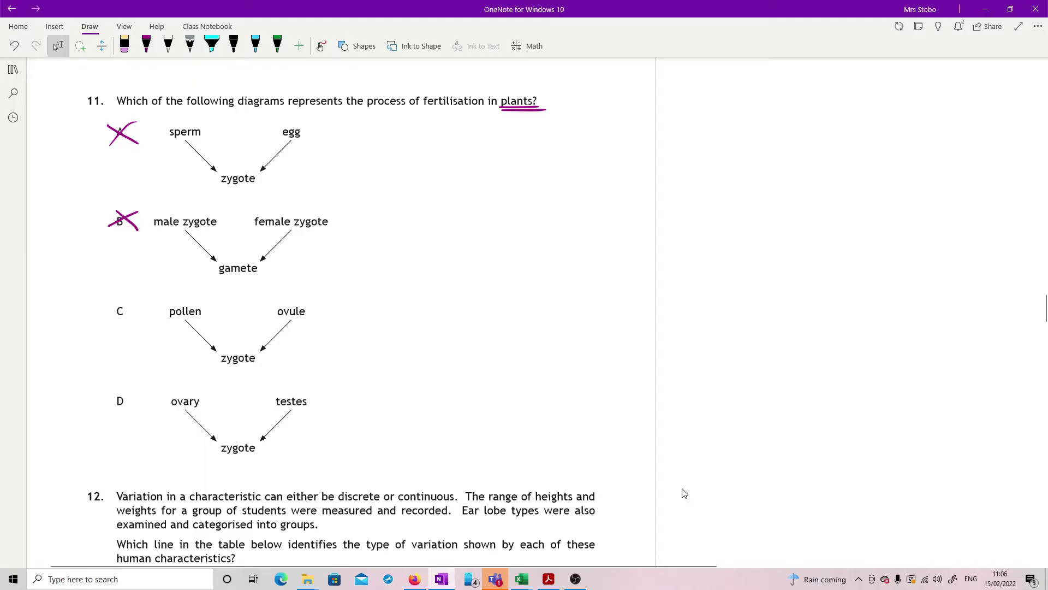
{"action": "left_click_drag", "start_coordinate": [126, 290], "coordinate": [104, 304]}
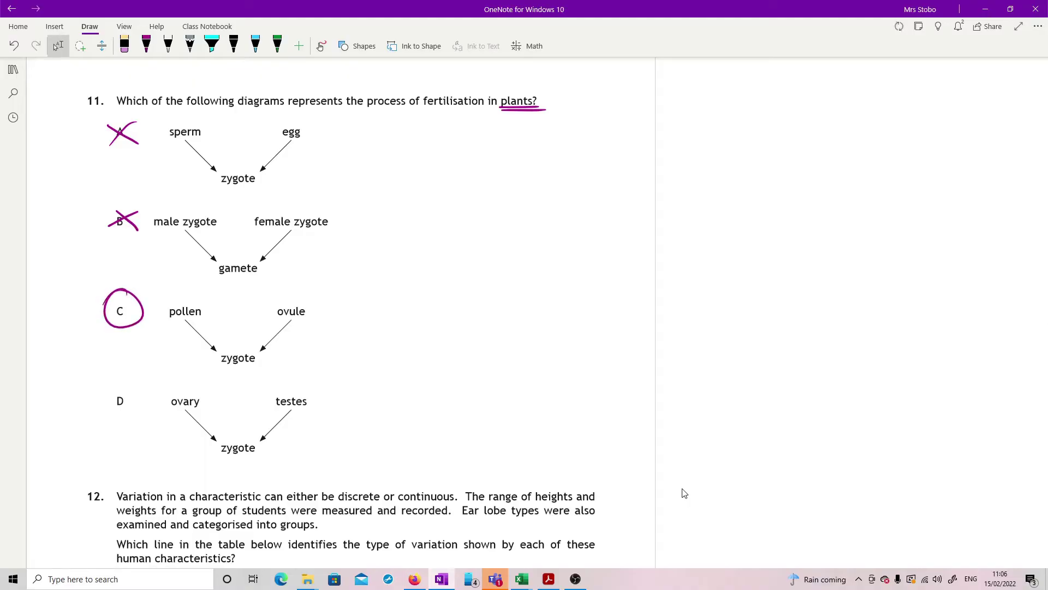
Step: Underline pollen and ovule in C, circle ovary and testes, and cross out option D
{"action": "left_click_drag", "start_coordinate": [165, 322], "coordinate": [327, 319]}
{"action": "left_click_drag", "start_coordinate": [198, 388], "coordinate": [205, 387]}
{"action": "mouse_move", "coordinate": [310, 383]}
{"action": "left_mouse_down"}
{"action": "mouse_move", "coordinate": [267, 388]}
{"action": "mouse_move", "coordinate": [307, 386]}
{"action": "left_mouse_up"}
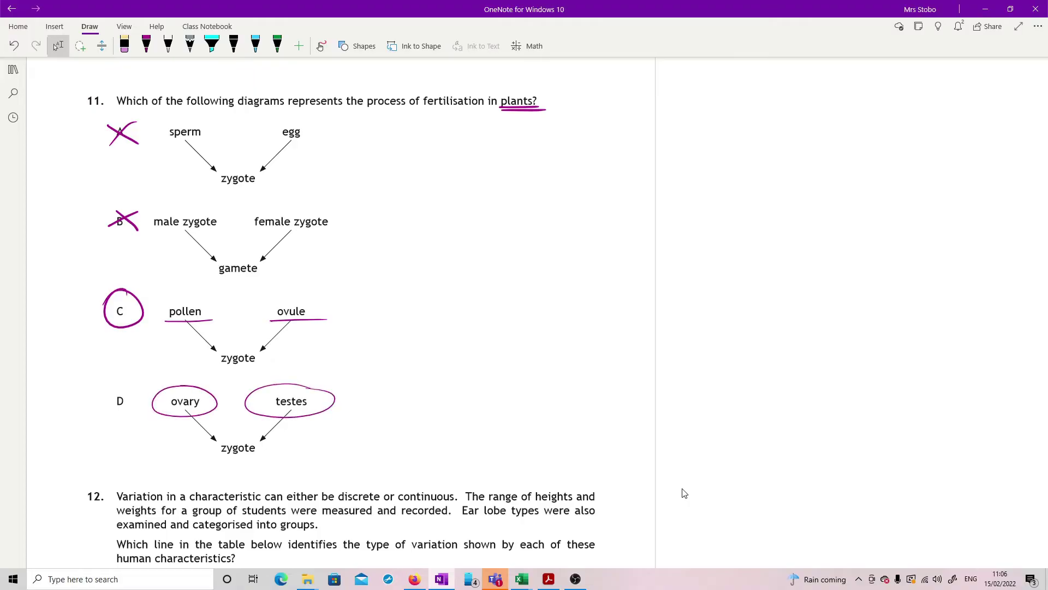
{"action": "left_click", "coordinate": [146, 46]}
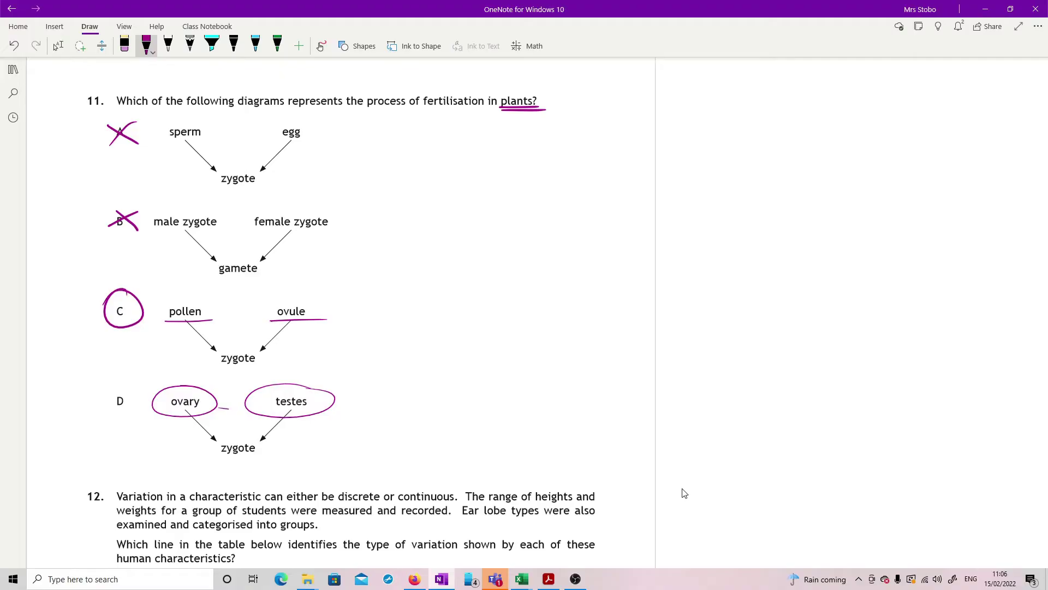
{"action": "left_click_drag", "start_coordinate": [134, 387], "coordinate": [112, 415]}
{"action": "left_click_drag", "start_coordinate": [115, 389], "coordinate": [133, 411]}
{"action": "left_click", "coordinate": [57, 46]}
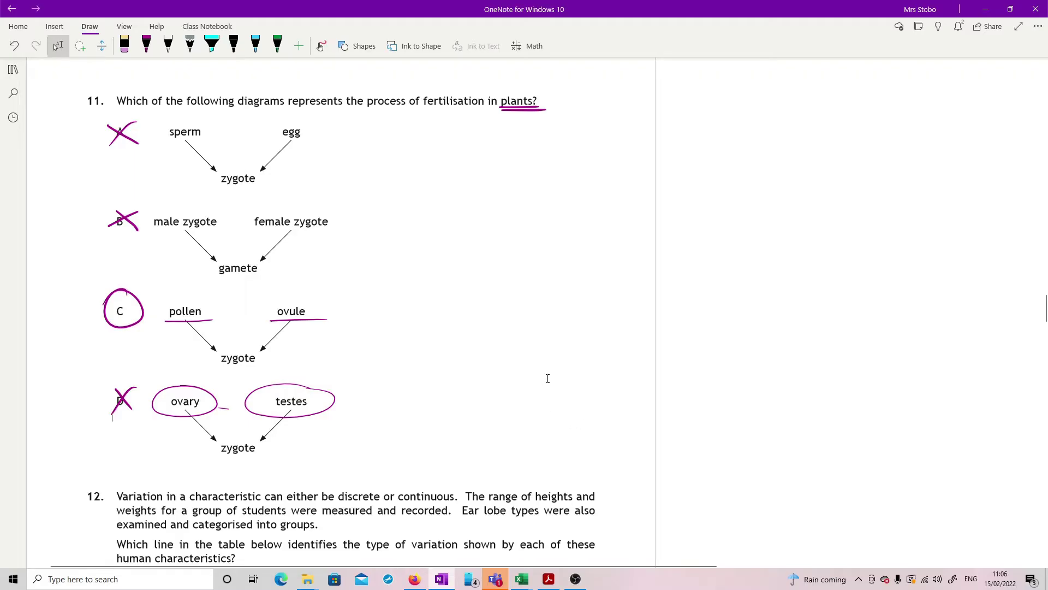
Step: Underline 'range of' and 'measured', and tick continuous Height in rows A and D and Weight in row A
{"action": "scroll", "coordinate": [546, 371], "scroll_direction": "down", "scroll_amount": 5}
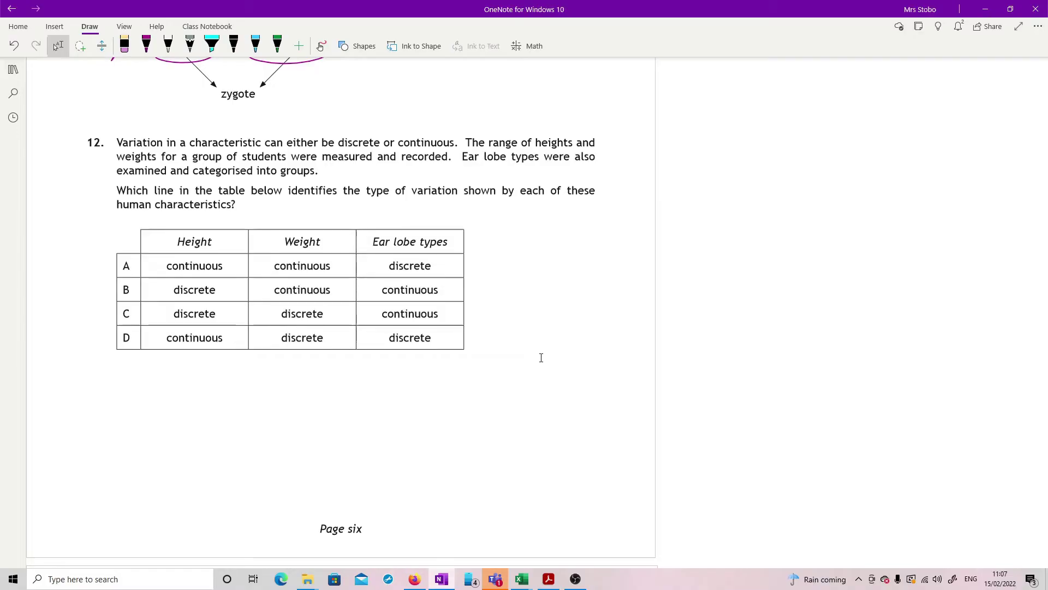
{"action": "left_click", "coordinate": [147, 46]}
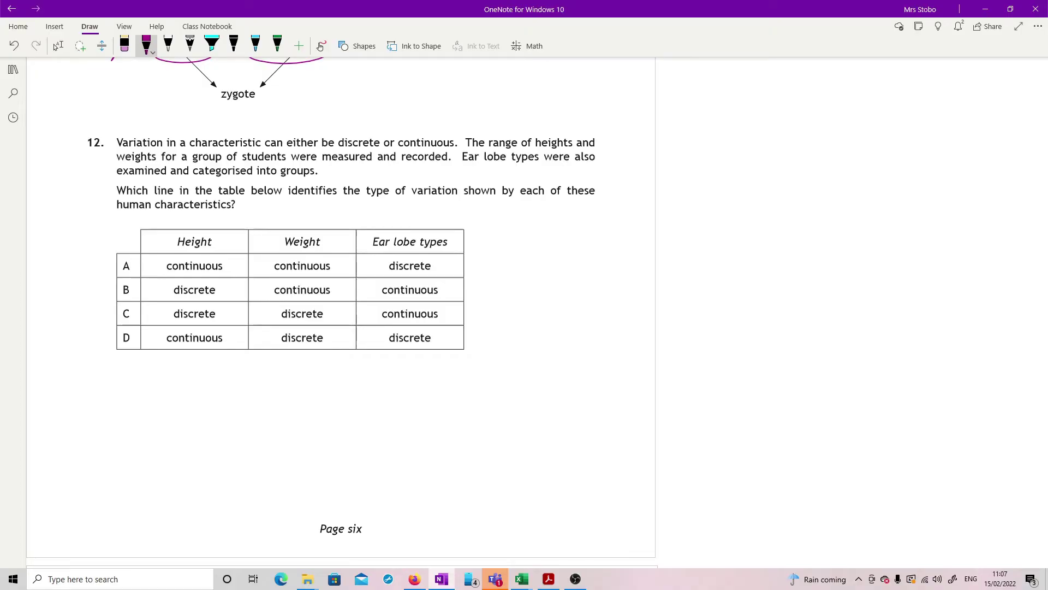
{"action": "left_click", "coordinate": [57, 47]}
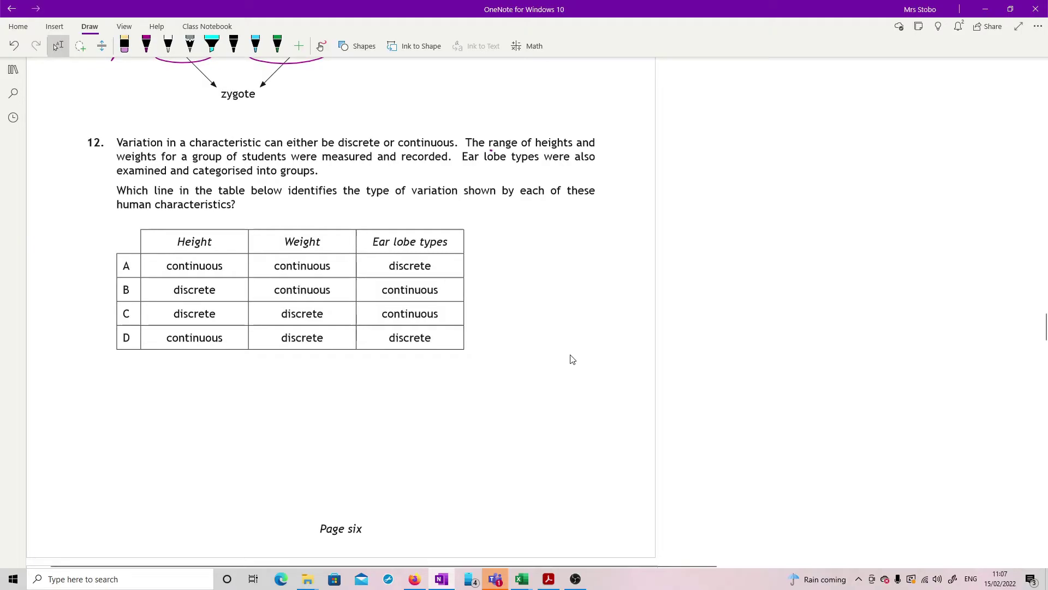
{"action": "left_click_drag", "start_coordinate": [489, 149], "coordinate": [523, 149]}
{"action": "left_click_drag", "start_coordinate": [325, 162], "coordinate": [382, 160]}
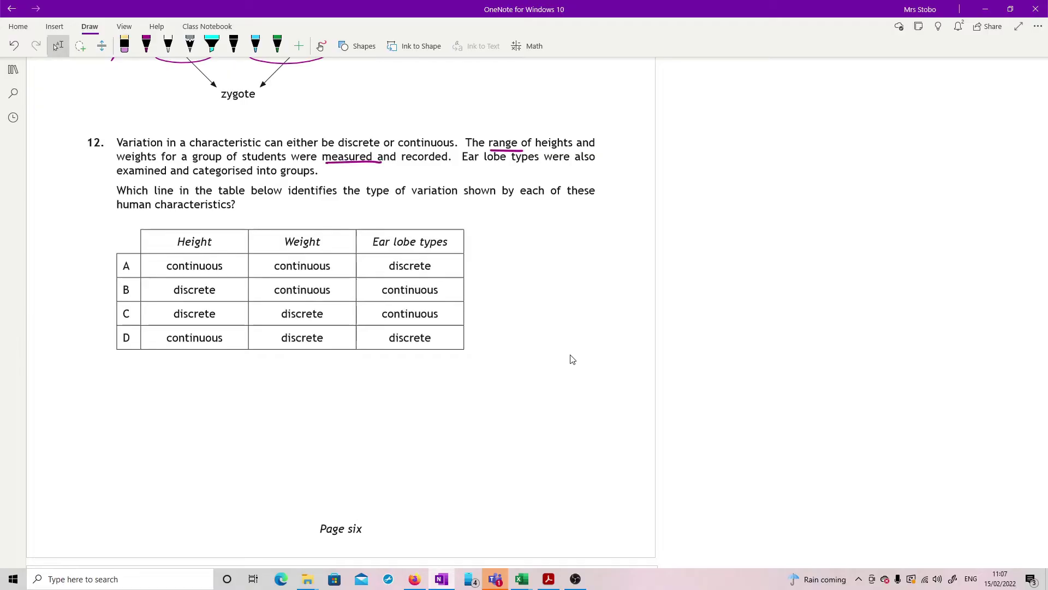
{"action": "left_click_drag", "start_coordinate": [230, 266], "coordinate": [244, 258]}
{"action": "left_click_drag", "start_coordinate": [229, 333], "coordinate": [244, 326]}
{"action": "left_click_drag", "start_coordinate": [338, 264], "coordinate": [348, 282]}
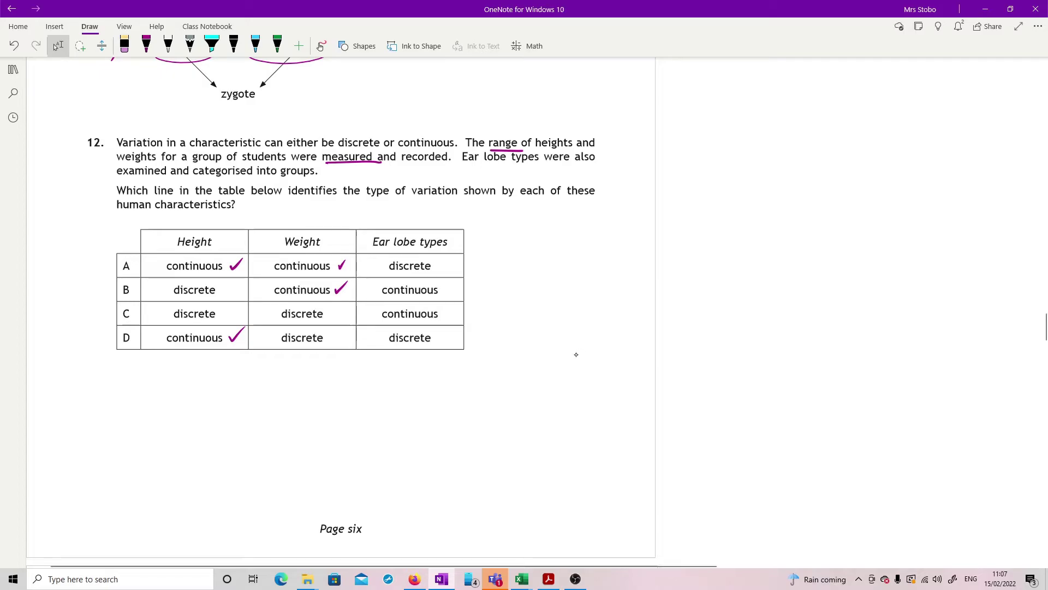
Step: Underline 'categorised into groups', tick discrete ear lobe types in rows A and D, and circle row A
{"action": "mouse_move", "coordinate": [193, 180]}
{"action": "left_mouse_down"}
{"action": "mouse_move", "coordinate": [320, 179]}
{"action": "mouse_move", "coordinate": [193, 181]}
{"action": "left_mouse_up"}
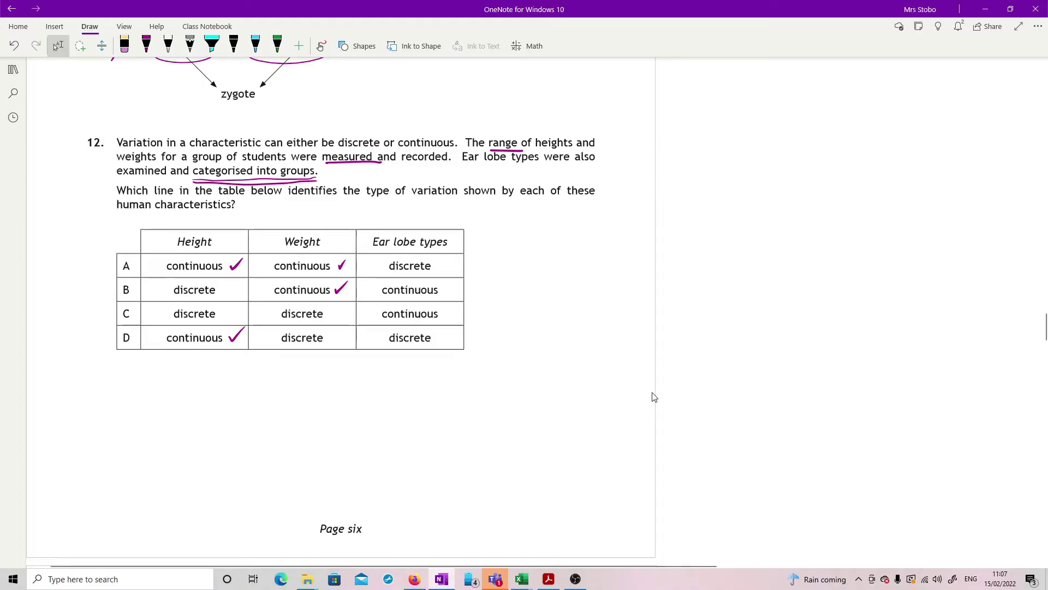
{"action": "left_click_drag", "start_coordinate": [441, 267], "coordinate": [456, 260]}
{"action": "left_click_drag", "start_coordinate": [444, 338], "coordinate": [463, 329]}
{"action": "left_click_drag", "start_coordinate": [125, 253], "coordinate": [143, 257]}
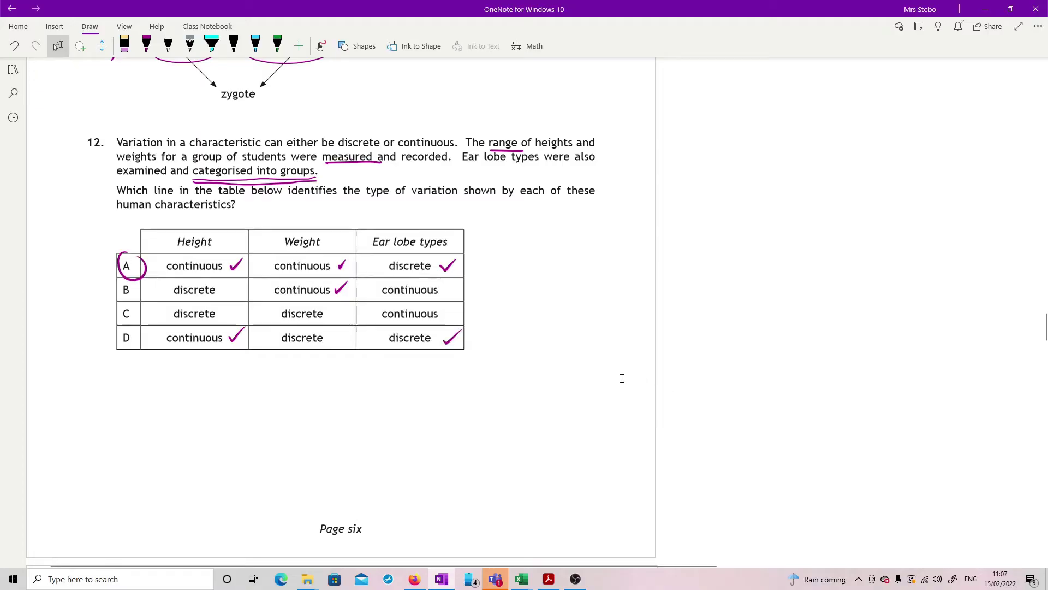
{"action": "scroll", "coordinate": [622, 378], "scroll_direction": "down", "scroll_amount": 10}
Step: Write 'trachea' beside A, draw a line from B labelled 'Bronchus', and start the C label
{"action": "scroll", "coordinate": [623, 377], "scroll_direction": "up", "scroll_amount": 3}
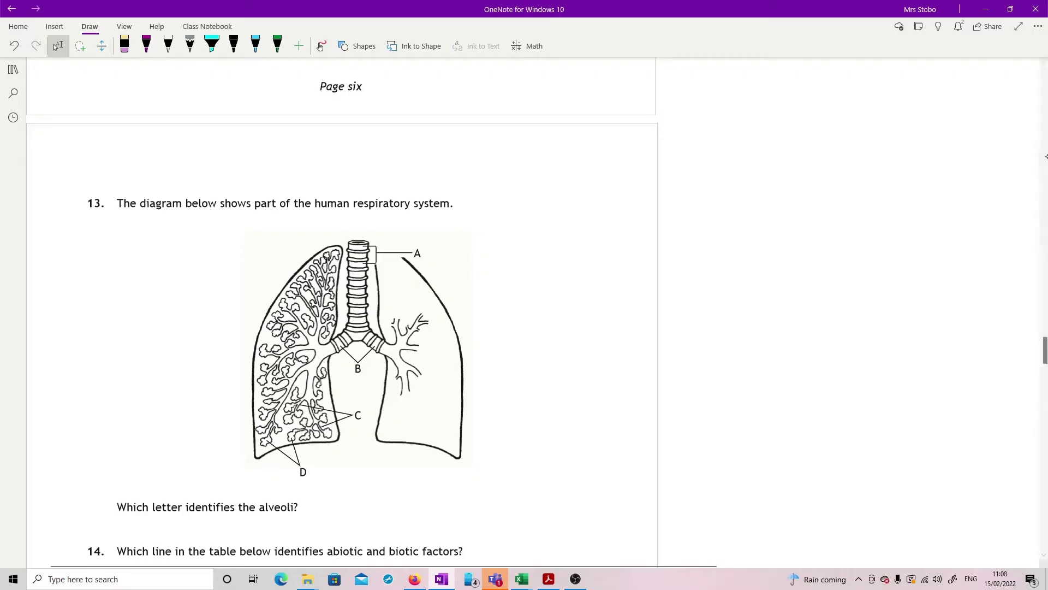
{"action": "left_click_drag", "start_coordinate": [441, 244], "coordinate": [446, 265]}
{"action": "left_click_drag", "start_coordinate": [431, 253], "coordinate": [461, 255]}
{"action": "left_click_drag", "start_coordinate": [467, 256], "coordinate": [515, 265]}
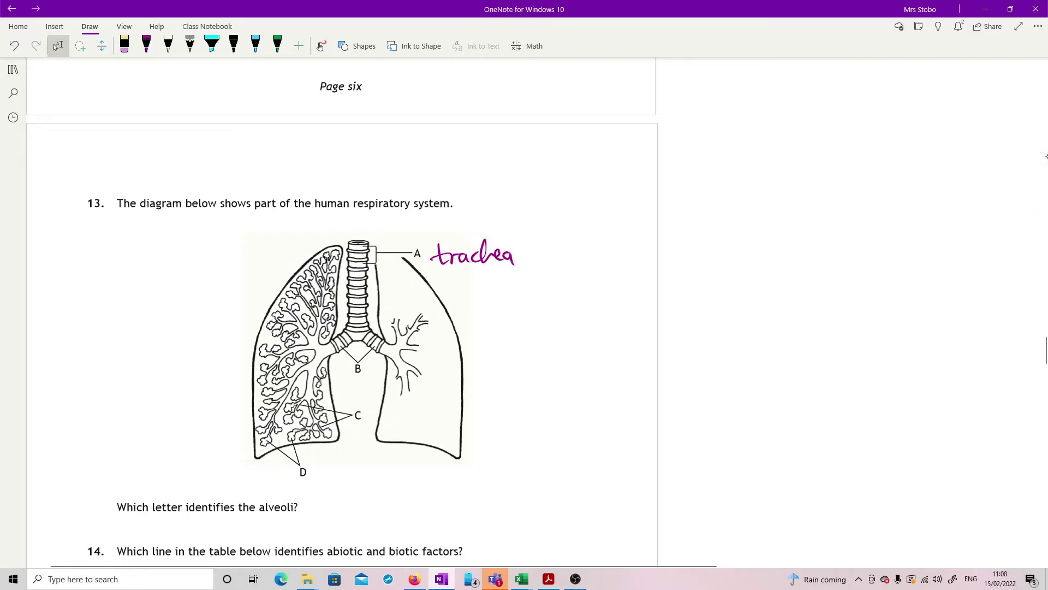
{"action": "left_click_drag", "start_coordinate": [368, 357], "coordinate": [508, 359]}
{"action": "mouse_move", "coordinate": [513, 352]}
{"action": "left_mouse_down"}
{"action": "mouse_move", "coordinate": [513, 367]}
{"action": "mouse_move", "coordinate": [541, 357]}
{"action": "mouse_move", "coordinate": [565, 367]}
{"action": "left_mouse_up"}
{"action": "mouse_move", "coordinate": [570, 343]}
{"action": "left_mouse_down"}
{"action": "mouse_move", "coordinate": [577, 369]}
{"action": "mouse_move", "coordinate": [590, 374]}
{"action": "left_mouse_up"}
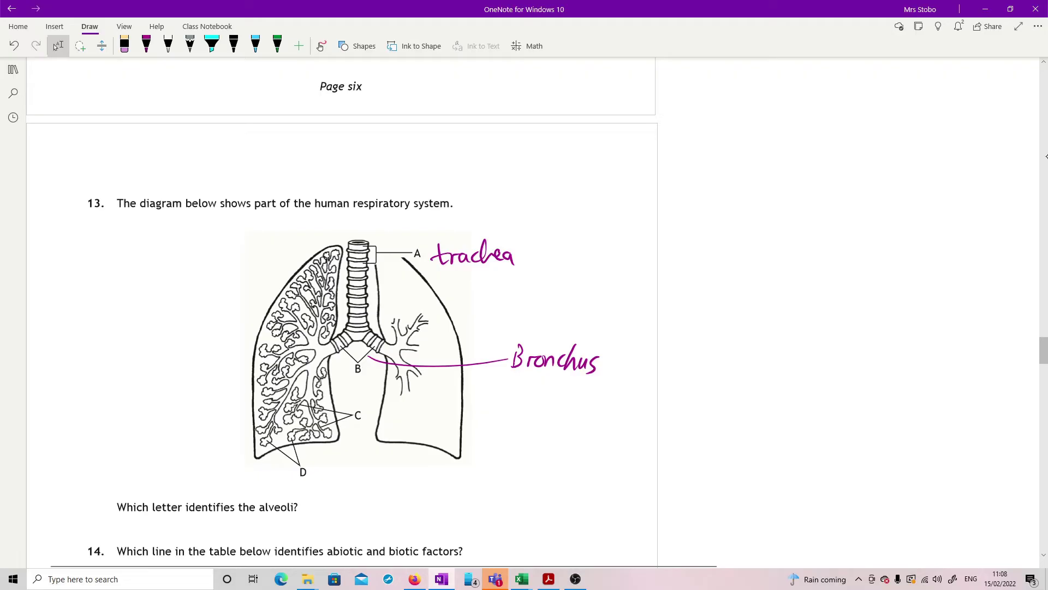
{"action": "mouse_move", "coordinate": [352, 422]}
{"action": "left_mouse_down"}
{"action": "mouse_move", "coordinate": [417, 476]}
{"action": "mouse_move", "coordinate": [530, 475]}
{"action": "left_mouse_up"}
Step: Draw a line from D labelled 'Alveoli', circle D as the answer, and scroll to question 14
{"action": "left_click_drag", "start_coordinate": [309, 475], "coordinate": [349, 501]}
{"action": "left_click_drag", "start_coordinate": [336, 493], "coordinate": [373, 503]}
{"action": "left_click_drag", "start_coordinate": [382, 494], "coordinate": [390, 504]}
{"action": "left_click_drag", "start_coordinate": [393, 495], "coordinate": [397, 505]}
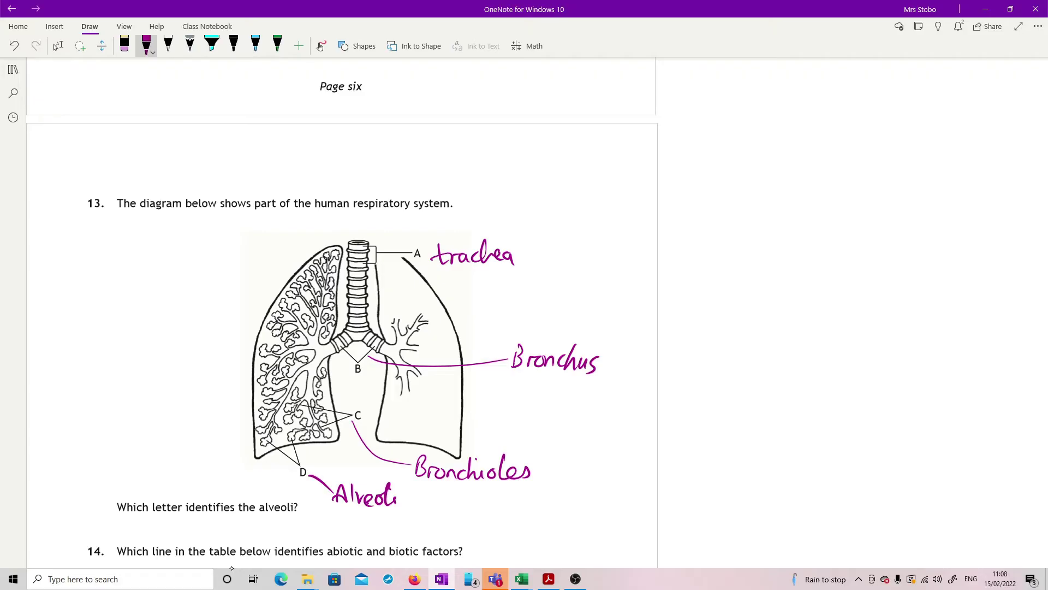
{"action": "left_click_drag", "start_coordinate": [301, 456], "coordinate": [293, 478]}
{"action": "left_click", "coordinate": [56, 46]}
{"action": "scroll", "coordinate": [164, 447], "scroll_direction": "down", "scroll_amount": 5}
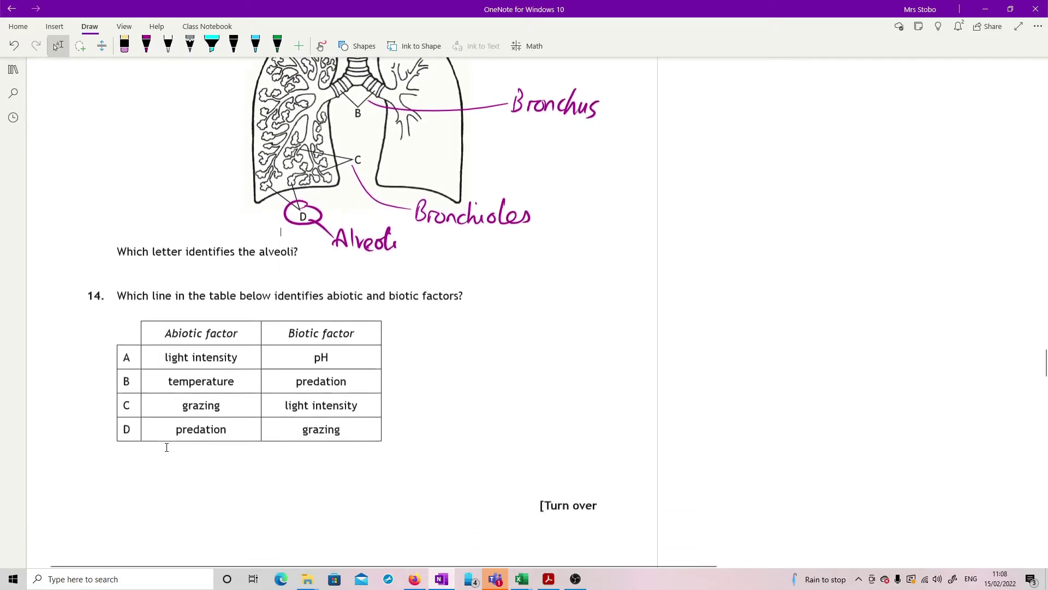
Step: Underline 'Abiotic', tick light intensity in row A, and cross grazing in C and predation in D
{"action": "scroll", "coordinate": [168, 446], "scroll_direction": "down", "scroll_amount": 1}
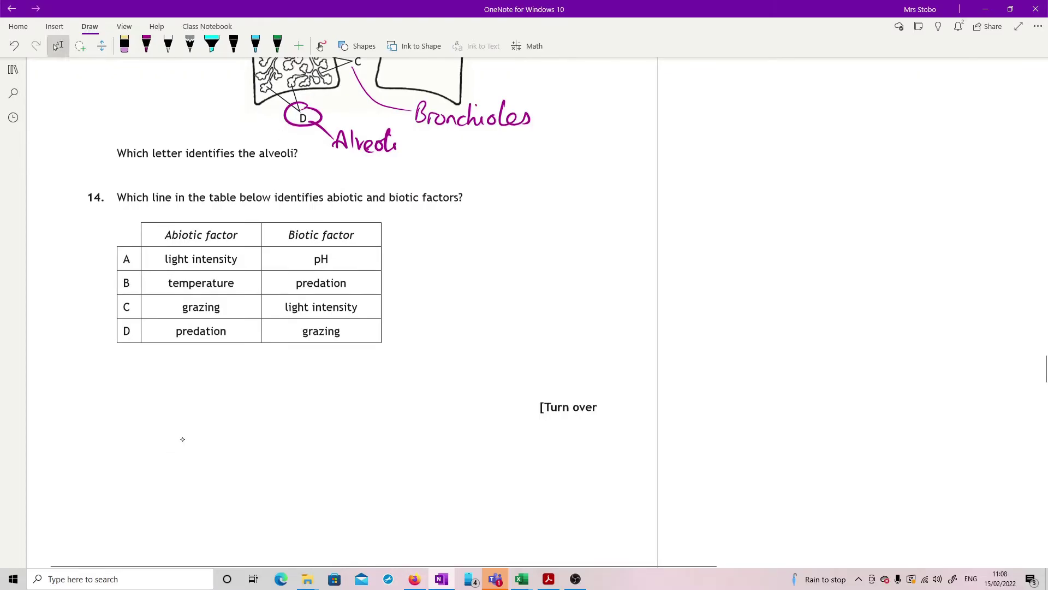
{"action": "key", "text": "Escape"}
{"action": "left_click_drag", "start_coordinate": [162, 244], "coordinate": [179, 241]}
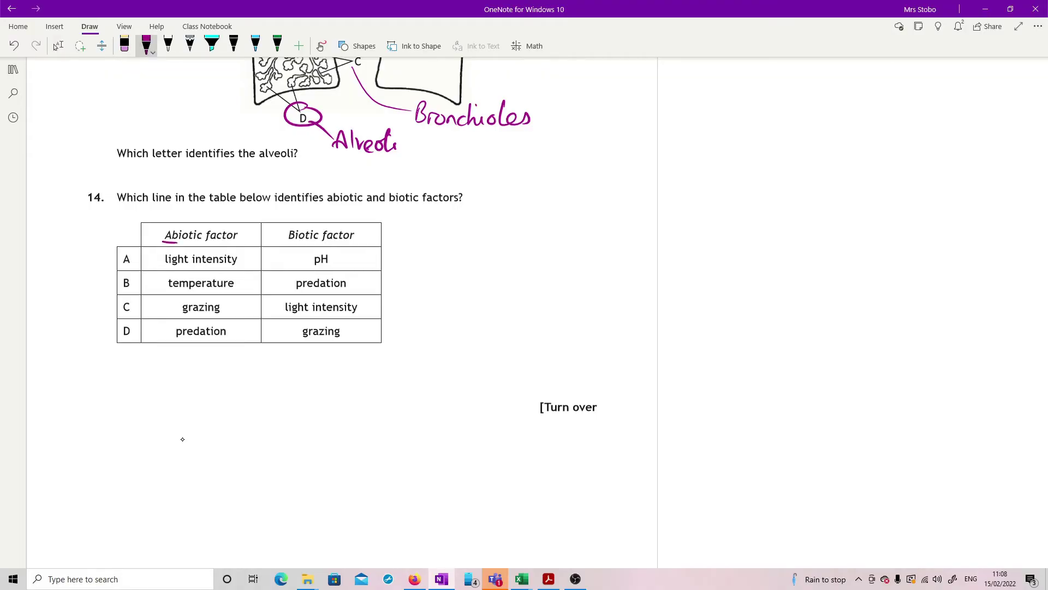
{"action": "mouse_move", "coordinate": [242, 260]}
{"action": "left_mouse_down"}
{"action": "mouse_move", "coordinate": [257, 253]}
{"action": "mouse_move", "coordinate": [256, 277]}
{"action": "left_mouse_up"}
{"action": "mouse_move", "coordinate": [244, 318]}
{"action": "left_mouse_down"}
{"action": "mouse_move", "coordinate": [254, 307]}
{"action": "mouse_move", "coordinate": [244, 340]}
{"action": "left_mouse_up"}
{"action": "left_click_drag", "start_coordinate": [245, 329], "coordinate": [255, 341]}
Step: Underline 'Biotic', cross out pH in row A, mark the remaining biotic factors, and circle row B
{"action": "left_click_drag", "start_coordinate": [283, 243], "coordinate": [297, 241]}
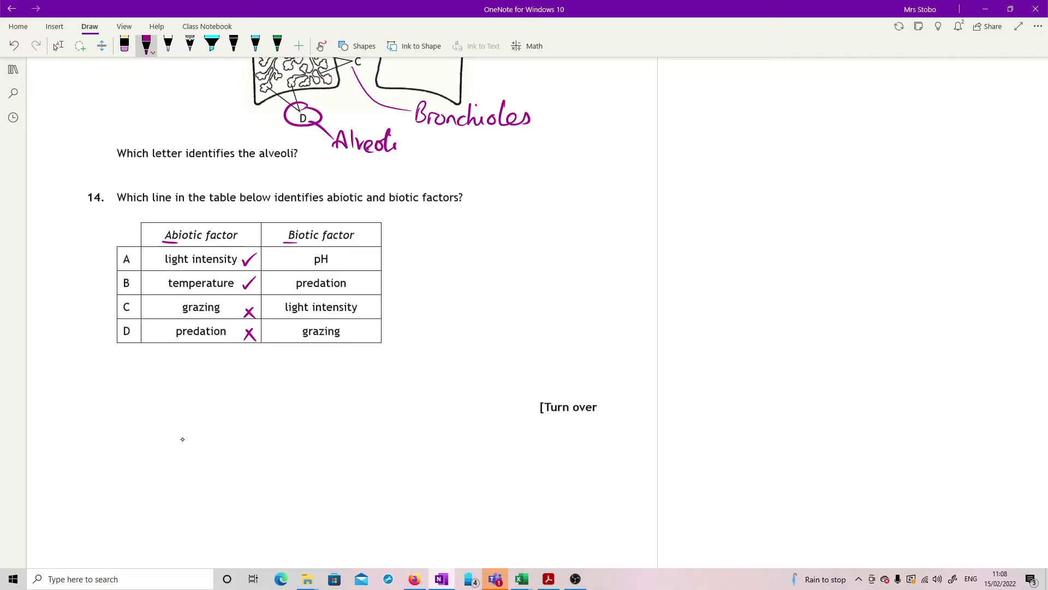
{"action": "left_click_drag", "start_coordinate": [358, 256], "coordinate": [371, 268]}
{"action": "mouse_move", "coordinate": [369, 256]}
{"action": "left_mouse_down"}
{"action": "mouse_move", "coordinate": [357, 267]}
{"action": "mouse_move", "coordinate": [378, 278]}
{"action": "mouse_move", "coordinate": [375, 316]}
{"action": "mouse_move", "coordinate": [364, 316]}
{"action": "mouse_move", "coordinate": [385, 323]}
{"action": "left_mouse_up"}
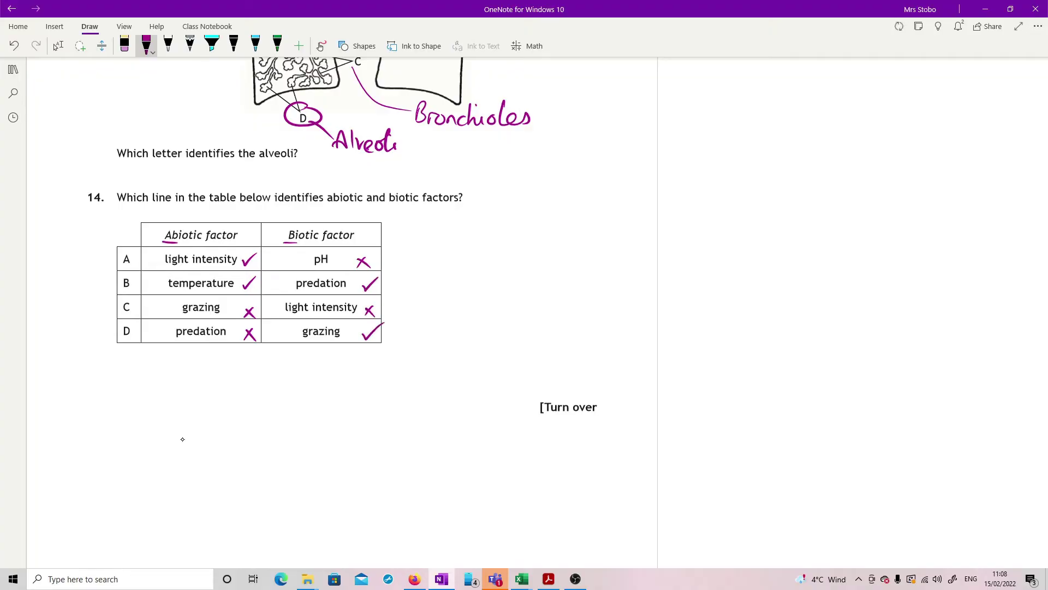
{"action": "left_click_drag", "start_coordinate": [144, 280], "coordinate": [109, 277]}
{"action": "left_click", "coordinate": [58, 45]}
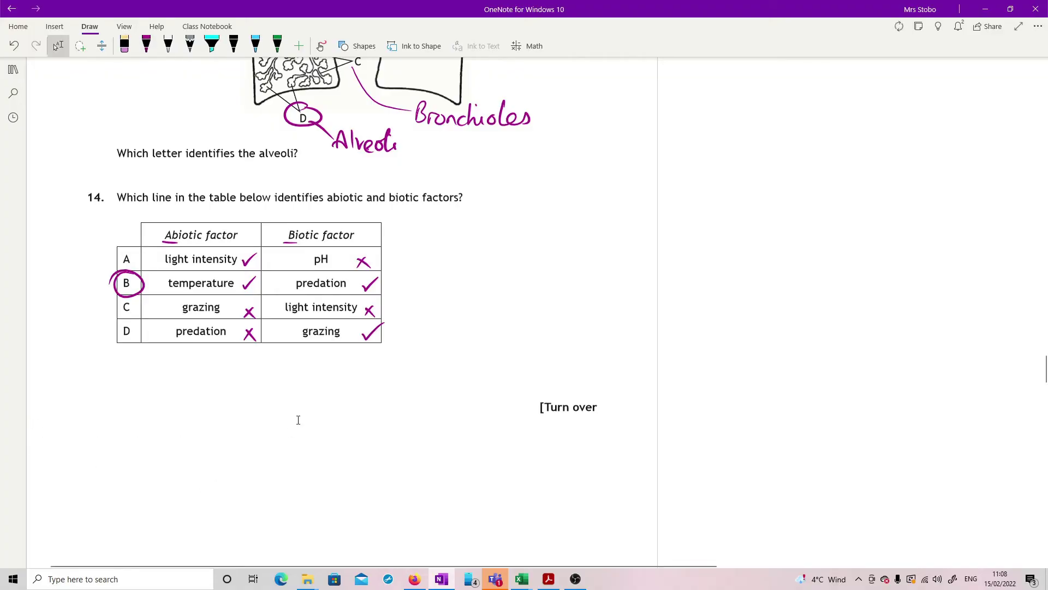
Step: Circle C (niche) and cross out D (prey), B (community) and A (ecosystem) for question 15
{"action": "scroll", "coordinate": [307, 428], "scroll_direction": "down", "scroll_amount": 3}
{"action": "scroll", "coordinate": [306, 428], "scroll_direction": "down", "scroll_amount": 8}
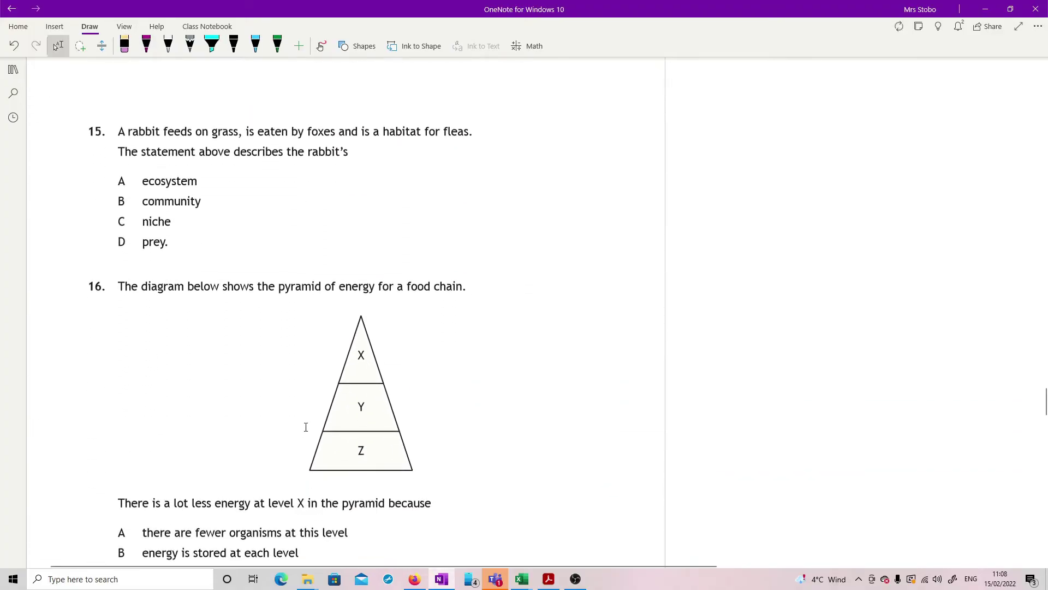
{"action": "left_click", "coordinate": [146, 45]}
{"action": "left_click", "coordinate": [56, 46]}
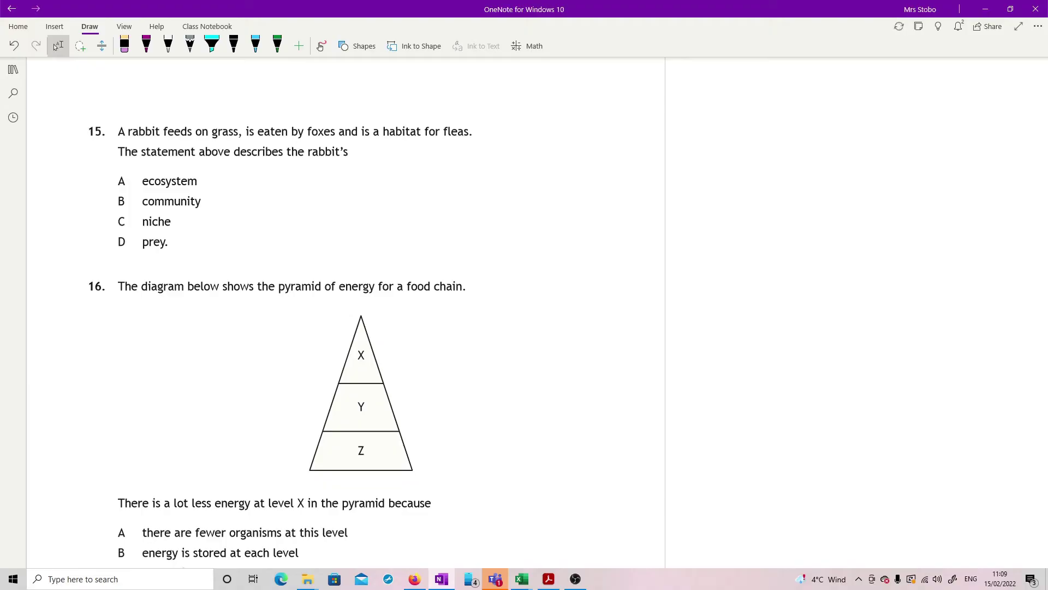
{"action": "mouse_move", "coordinate": [112, 230]}
{"action": "left_mouse_down"}
{"action": "mouse_move", "coordinate": [123, 213]}
{"action": "mouse_move", "coordinate": [111, 229]}
{"action": "left_mouse_up"}
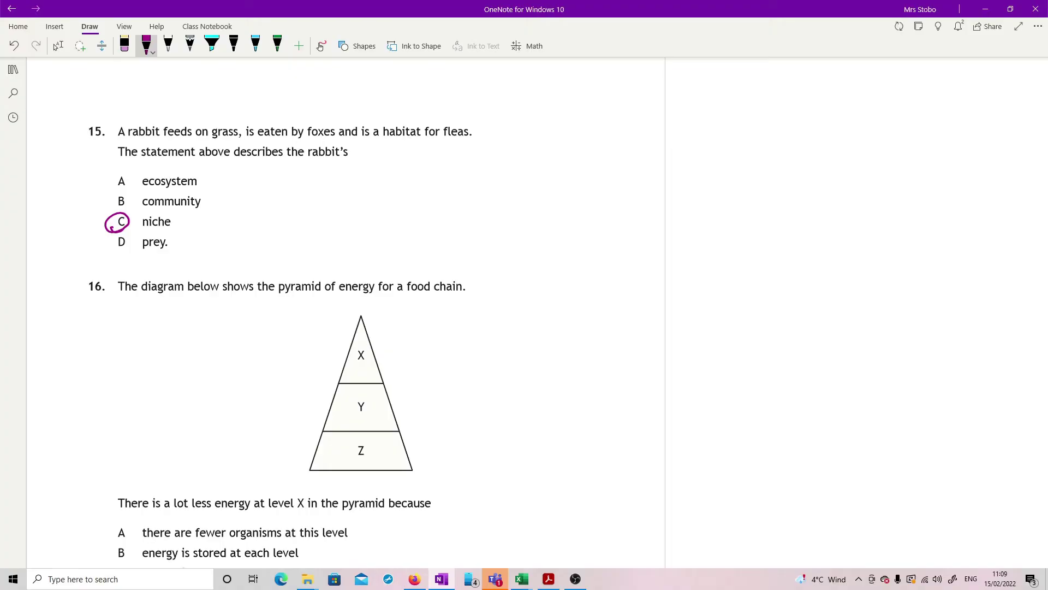
{"action": "mouse_move", "coordinate": [130, 232]}
{"action": "left_mouse_down"}
{"action": "mouse_move", "coordinate": [114, 245]}
{"action": "mouse_move", "coordinate": [133, 251]}
{"action": "left_mouse_up"}
{"action": "mouse_move", "coordinate": [126, 191]}
{"action": "left_mouse_down"}
{"action": "mouse_move", "coordinate": [116, 208]}
{"action": "mouse_move", "coordinate": [133, 206]}
{"action": "left_mouse_up"}
{"action": "mouse_move", "coordinate": [134, 173]}
{"action": "left_mouse_down"}
{"action": "mouse_move", "coordinate": [115, 189]}
{"action": "mouse_move", "coordinate": [132, 191]}
{"action": "left_mouse_up"}
{"action": "left_click", "coordinate": [57, 45]}
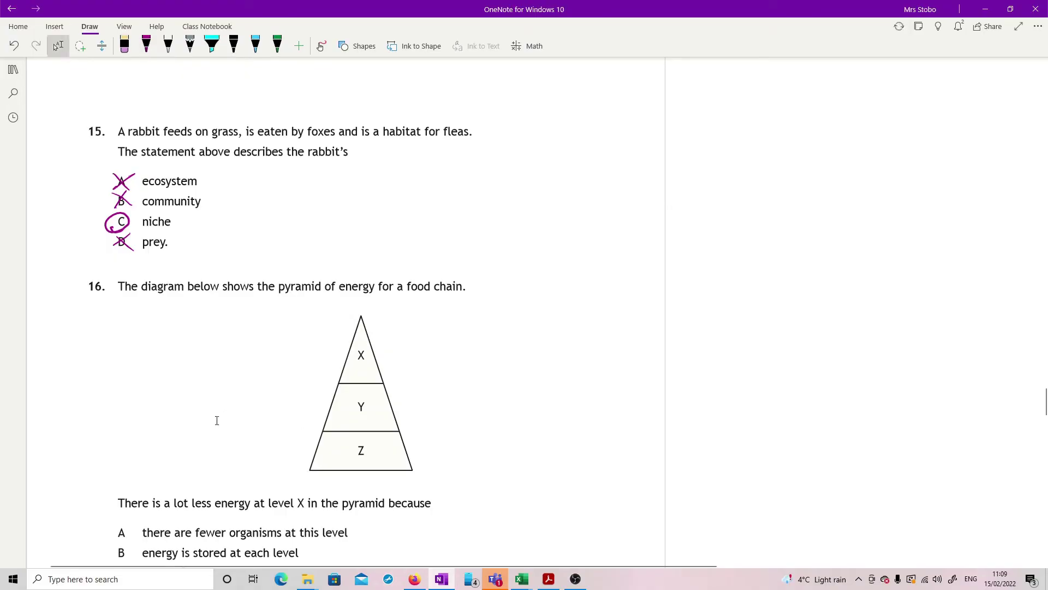
{"action": "scroll", "coordinate": [281, 363], "scroll_direction": "down", "scroll_amount": 3}
Step: Underline 'energy' in question 16 and cross out options A and D
{"action": "left_click", "coordinate": [147, 46]}
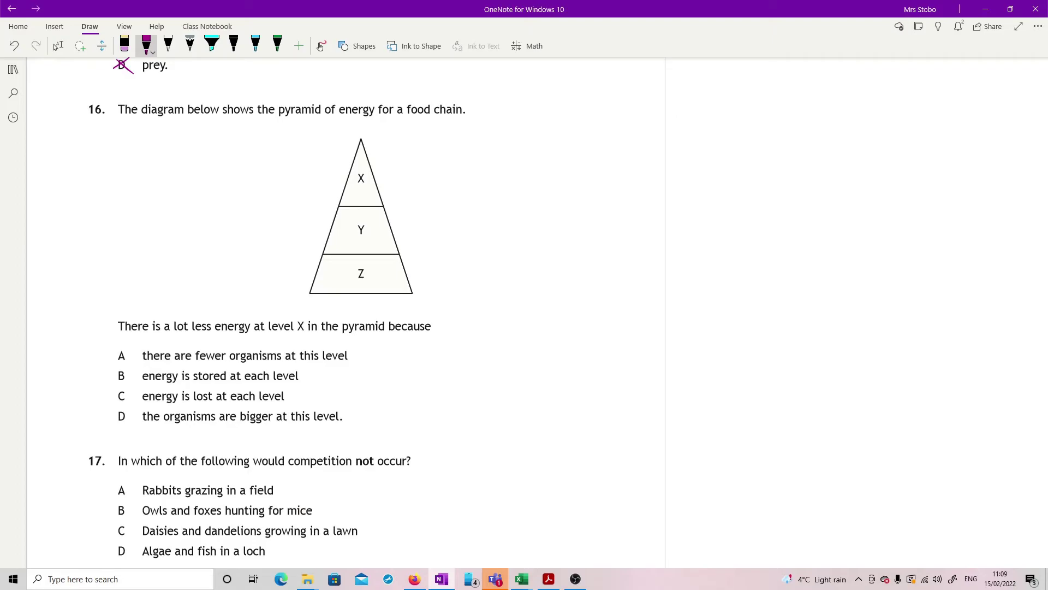
{"action": "left_click_drag", "start_coordinate": [215, 334], "coordinate": [261, 338]}
{"action": "mouse_move", "coordinate": [137, 349]}
{"action": "left_mouse_down"}
{"action": "mouse_move", "coordinate": [110, 370]}
{"action": "mouse_move", "coordinate": [133, 371]}
{"action": "left_mouse_up"}
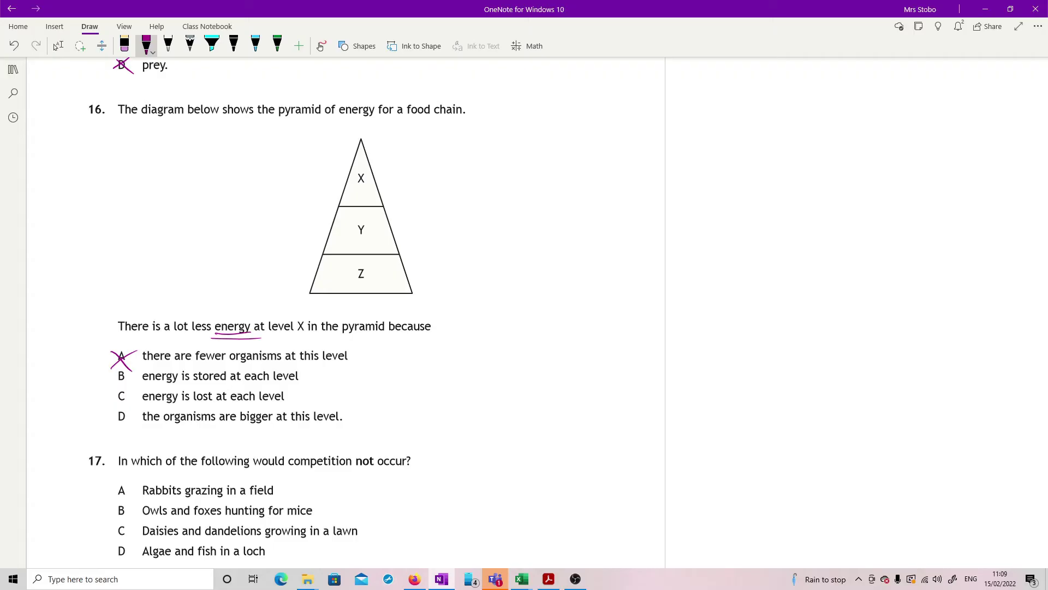
{"action": "mouse_move", "coordinate": [124, 412]}
{"action": "left_mouse_down"}
{"action": "mouse_move", "coordinate": [107, 427]}
{"action": "mouse_move", "coordinate": [132, 422]}
{"action": "left_mouse_up"}
Step: Draw pyramid arrows Z→Y→X, write ~10% beside each arrow, and circle option C
{"action": "mouse_move", "coordinate": [309, 272]}
{"action": "left_mouse_down"}
{"action": "mouse_move", "coordinate": [317, 235]}
{"action": "mouse_move", "coordinate": [310, 197]}
{"action": "mouse_move", "coordinate": [342, 189]}
{"action": "left_mouse_up"}
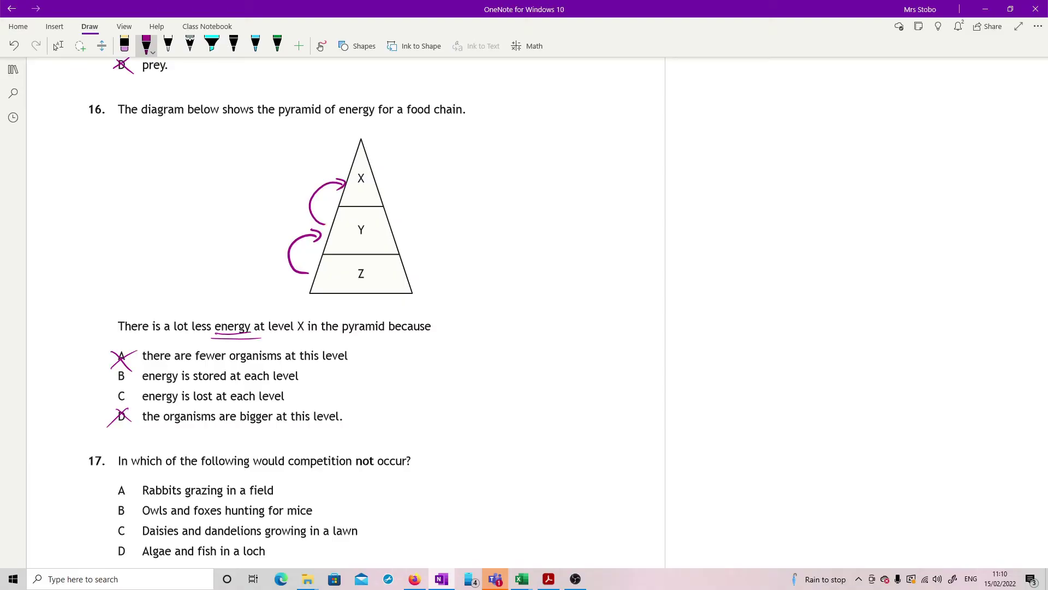
{"action": "left_click_drag", "start_coordinate": [250, 252], "coordinate": [260, 252]}
{"action": "mouse_move", "coordinate": [264, 245]}
{"action": "left_mouse_down"}
{"action": "mouse_move", "coordinate": [264, 259]}
{"action": "mouse_move", "coordinate": [272, 247]}
{"action": "left_mouse_up"}
{"action": "left_click_drag", "start_coordinate": [277, 247], "coordinate": [284, 257]}
{"action": "left_click_drag", "start_coordinate": [261, 202], "coordinate": [278, 206]}
{"action": "left_click_drag", "start_coordinate": [286, 195], "coordinate": [294, 191]}
{"action": "mouse_move", "coordinate": [305, 188]}
{"action": "left_mouse_down"}
{"action": "mouse_move", "coordinate": [293, 208]}
{"action": "mouse_move", "coordinate": [301, 205]}
{"action": "left_mouse_up"}
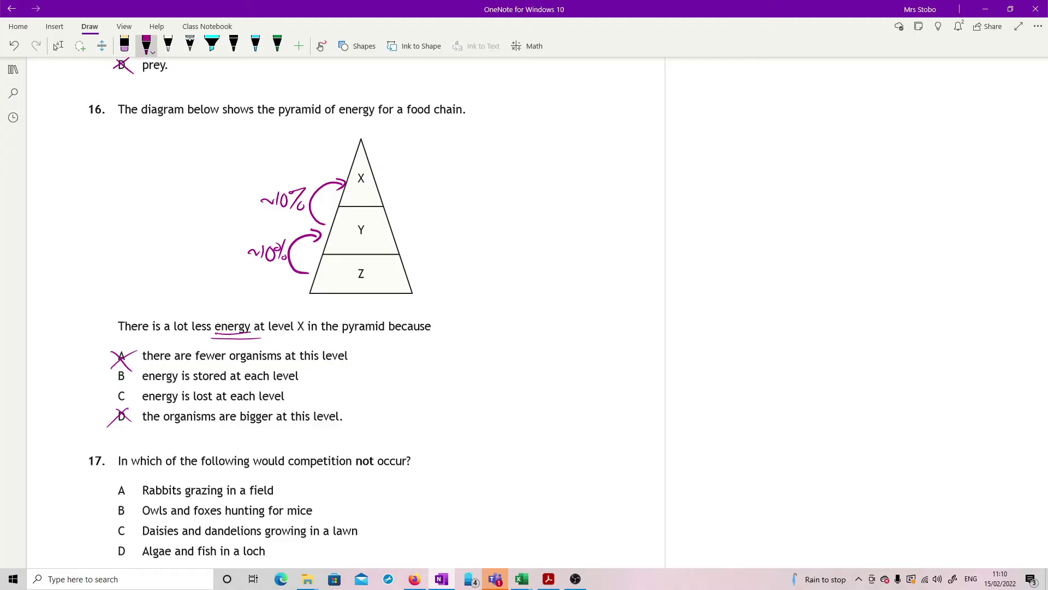
{"action": "left_click_drag", "start_coordinate": [133, 389], "coordinate": [111, 403]}
{"action": "left_click", "coordinate": [57, 46]}
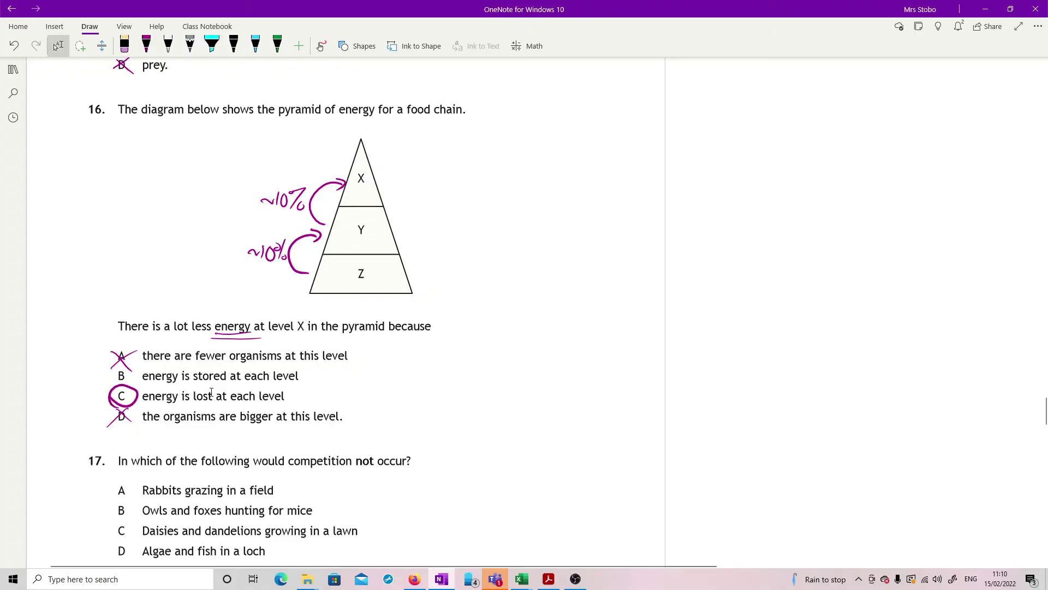
Step: Underline 'not', cross out options A, B and C, and circle D (algae and fish in a loch)
{"action": "scroll", "coordinate": [215, 391], "scroll_direction": "down", "scroll_amount": 5}
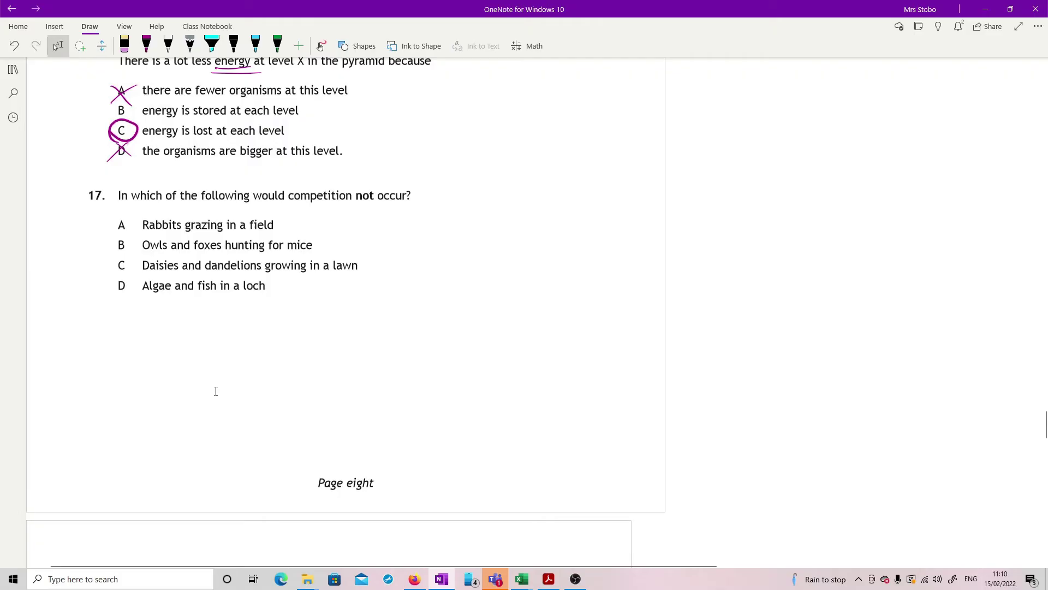
{"action": "mouse_move", "coordinate": [214, 390]}
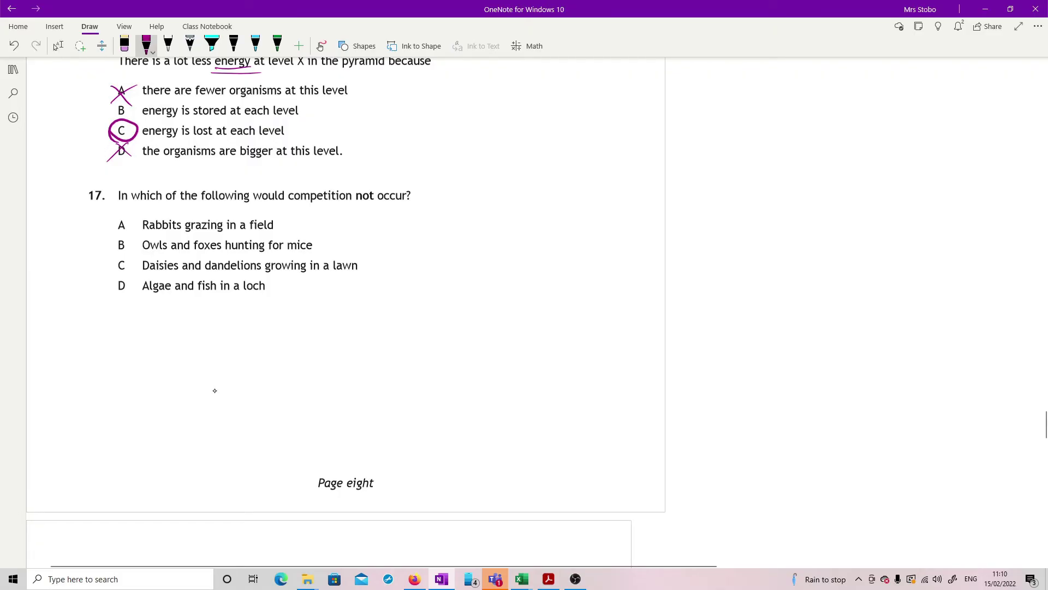
{"action": "left_click_drag", "start_coordinate": [356, 199], "coordinate": [377, 205]}
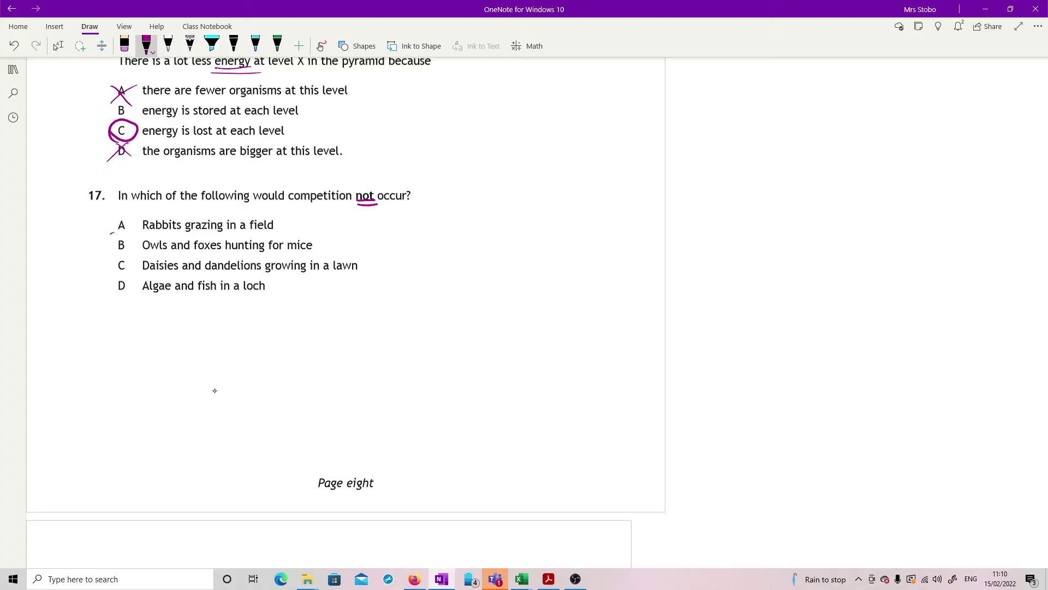
{"action": "mouse_move", "coordinate": [110, 233]}
{"action": "left_mouse_down"}
{"action": "mouse_move", "coordinate": [131, 220]}
{"action": "mouse_move", "coordinate": [121, 224]}
{"action": "mouse_move", "coordinate": [139, 229]}
{"action": "left_mouse_up"}
{"action": "mouse_move", "coordinate": [109, 253]}
{"action": "left_mouse_down"}
{"action": "mouse_move", "coordinate": [134, 238]}
{"action": "mouse_move", "coordinate": [134, 252]}
{"action": "left_mouse_up"}
{"action": "mouse_move", "coordinate": [130, 258]}
{"action": "left_mouse_down"}
{"action": "mouse_move", "coordinate": [109, 273]}
{"action": "mouse_move", "coordinate": [132, 275]}
{"action": "left_mouse_up"}
{"action": "mouse_move", "coordinate": [130, 280]}
{"action": "left_mouse_down"}
{"action": "mouse_move", "coordinate": [119, 274]}
{"action": "mouse_move", "coordinate": [129, 293]}
{"action": "mouse_move", "coordinate": [109, 276]}
{"action": "left_mouse_up"}
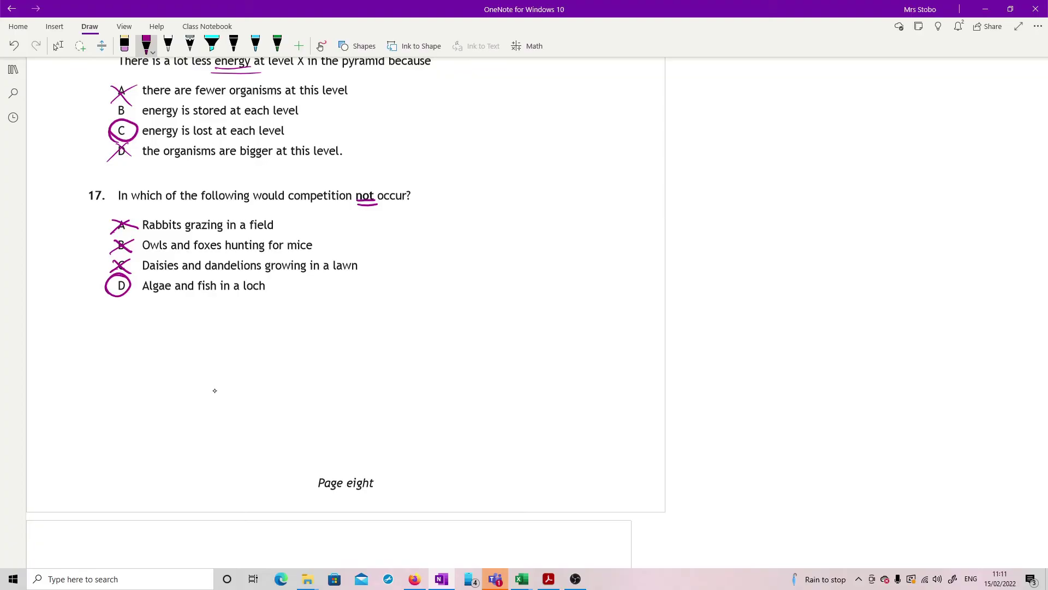
{"action": "key", "text": "Escape"}
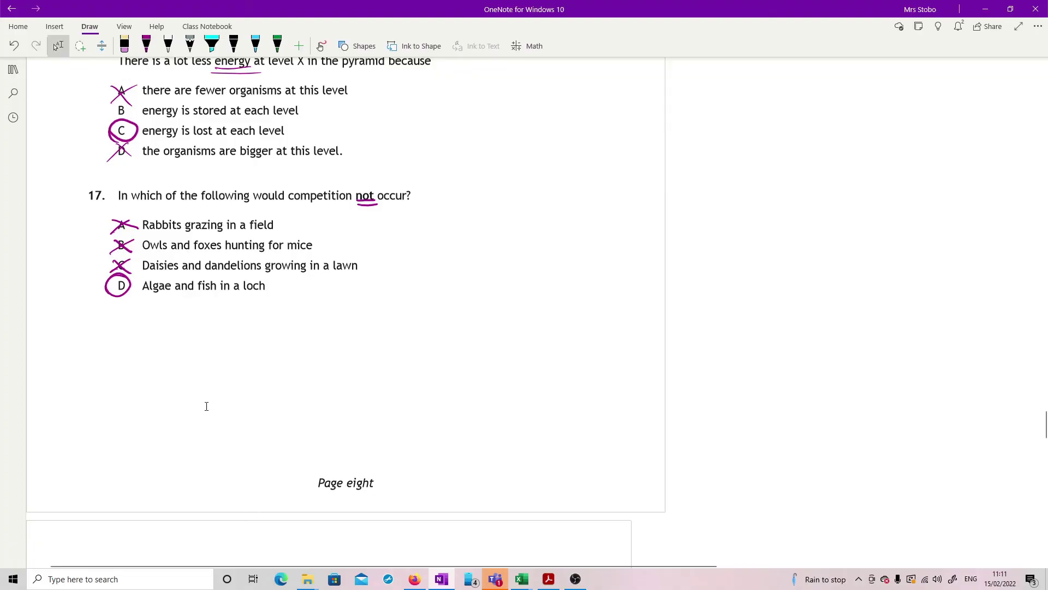
Step: Scroll down to the four nitrogen-cycle diagrams and circle letter A in purple ink
{"action": "scroll", "coordinate": [213, 398], "scroll_direction": "down", "scroll_amount": 8}
{"action": "scroll", "coordinate": [225, 418], "scroll_direction": "down", "scroll_amount": 3}
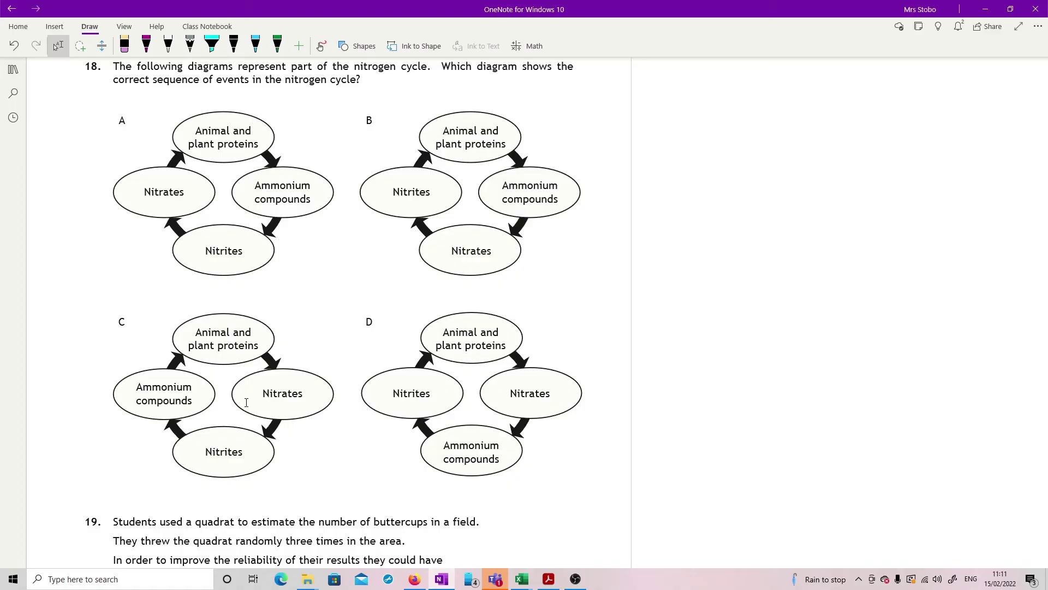
{"action": "left_click", "coordinate": [147, 46]}
{"action": "mouse_move", "coordinate": [125, 101]}
{"action": "left_mouse_down"}
{"action": "mouse_move", "coordinate": [107, 131]}
{"action": "mouse_move", "coordinate": [129, 101]}
{"action": "left_mouse_up"}
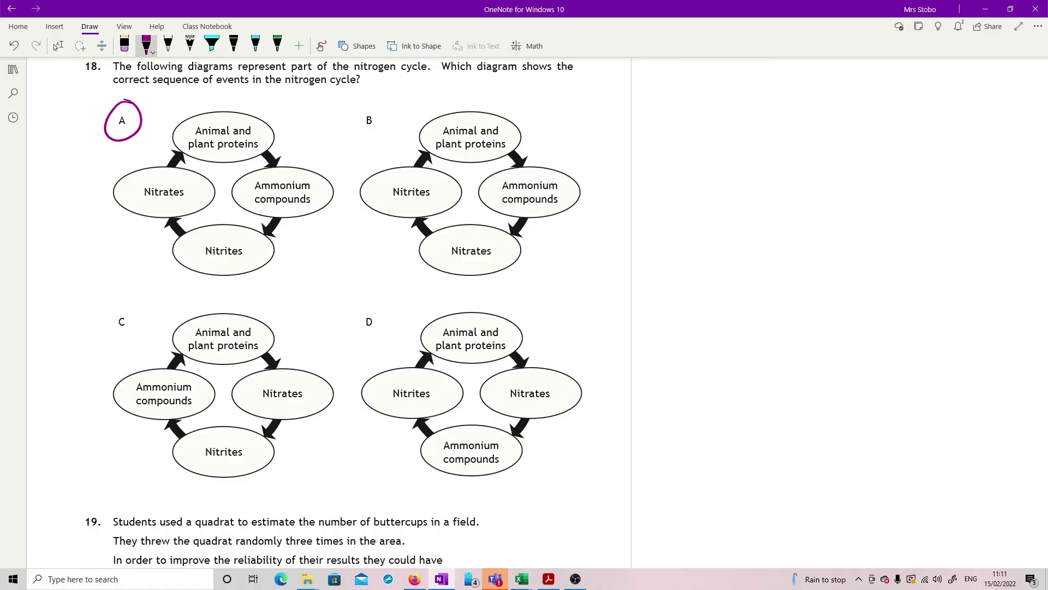
Step: In question 19, underline 'reliability' in purple and write 'repeats' beside it
{"action": "scroll", "coordinate": [333, 312], "scroll_direction": "down", "scroll_amount": 6}
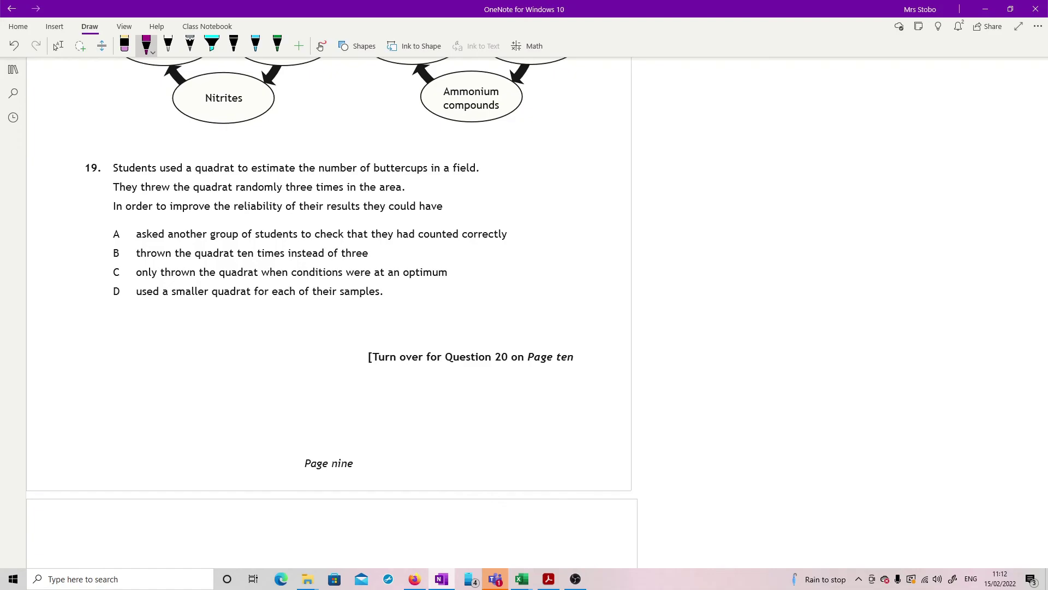
{"action": "left_click_drag", "start_coordinate": [233, 213], "coordinate": [287, 215]}
{"action": "mouse_move", "coordinate": [498, 194]}
{"action": "left_mouse_down"}
{"action": "mouse_move", "coordinate": [499, 212]}
{"action": "mouse_move", "coordinate": [582, 199]}
{"action": "mouse_move", "coordinate": [595, 212]}
{"action": "left_mouse_up"}
{"action": "mouse_move", "coordinate": [597, 189]}
{"action": "left_mouse_down"}
{"action": "mouse_move", "coordinate": [609, 211]}
{"action": "mouse_move", "coordinate": [609, 198]}
{"action": "left_mouse_up"}
{"action": "left_click_drag", "start_coordinate": [627, 194], "coordinate": [616, 210]}
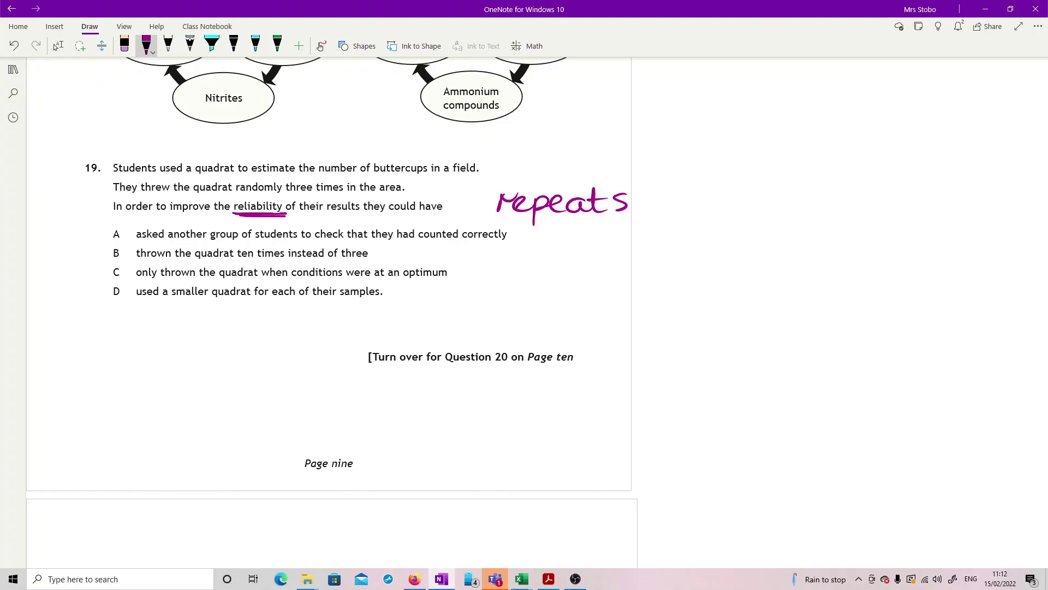
Step: Cross out options A, C and D of question 19
{"action": "mouse_move", "coordinate": [124, 230]}
{"action": "left_mouse_down"}
{"action": "mouse_move", "coordinate": [107, 245]}
{"action": "mouse_move", "coordinate": [127, 241]}
{"action": "mouse_move", "coordinate": [117, 244]}
{"action": "left_mouse_up"}
{"action": "mouse_move", "coordinate": [125, 264]}
{"action": "left_mouse_down"}
{"action": "mouse_move", "coordinate": [107, 281]}
{"action": "mouse_move", "coordinate": [126, 281]}
{"action": "left_mouse_up"}
{"action": "mouse_move", "coordinate": [127, 282]}
{"action": "left_mouse_down"}
{"action": "mouse_move", "coordinate": [105, 301]}
{"action": "mouse_move", "coordinate": [127, 300]}
{"action": "left_mouse_up"}
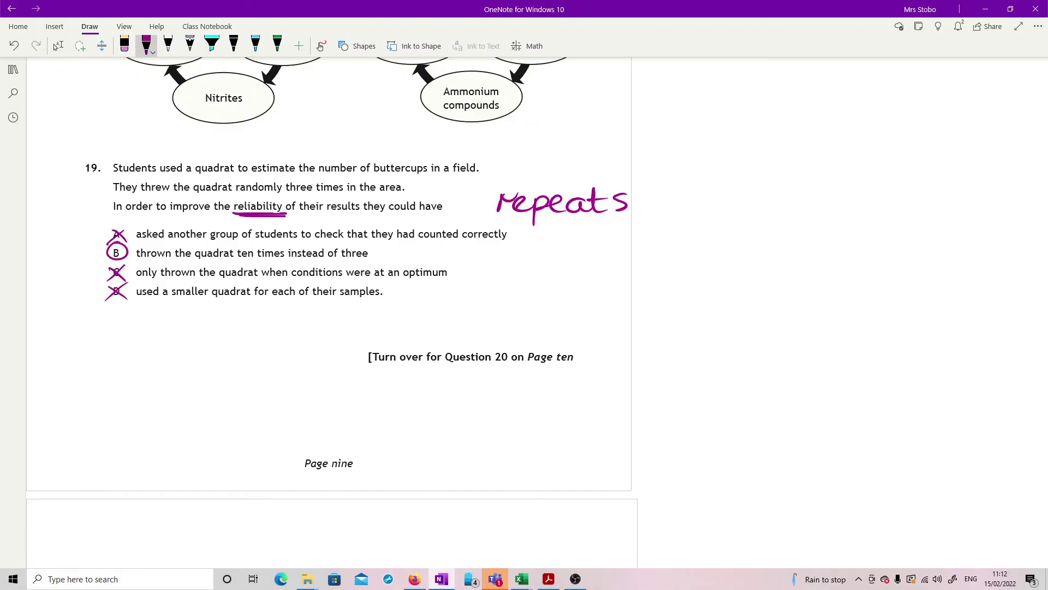
{"action": "scroll", "coordinate": [332, 317], "scroll_direction": "down", "scroll_amount": 8}
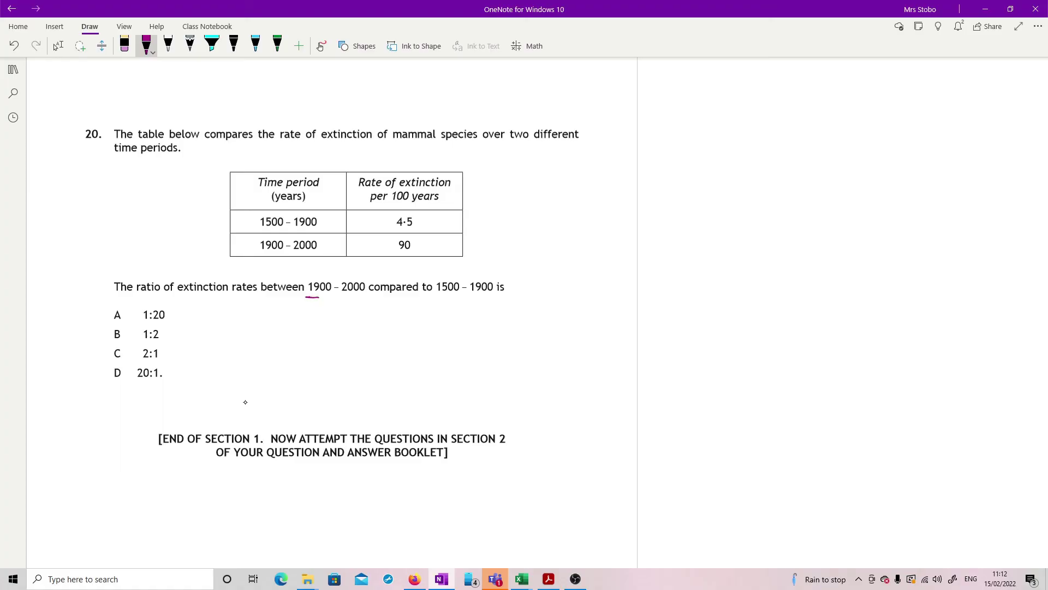
Step: Underline the periods 1900 – 2000 and 1500 – 1900, and write the ratio 90 : 4.5
{"action": "left_click_drag", "start_coordinate": [319, 297], "coordinate": [370, 293]}
{"action": "left_click_drag", "start_coordinate": [434, 299], "coordinate": [491, 298]}
{"action": "left_click_drag", "start_coordinate": [685, 172], "coordinate": [684, 199]}
{"action": "mouse_move", "coordinate": [699, 175]}
{"action": "left_mouse_down"}
{"action": "mouse_move", "coordinate": [693, 189]}
{"action": "mouse_move", "coordinate": [699, 174]}
{"action": "left_mouse_up"}
{"action": "mouse_move", "coordinate": [766, 175]}
{"action": "left_mouse_down"}
{"action": "mouse_move", "coordinate": [760, 190]}
{"action": "mouse_move", "coordinate": [778, 189]}
{"action": "left_mouse_up"}
{"action": "mouse_move", "coordinate": [773, 179]}
{"action": "left_mouse_down"}
{"action": "mouse_move", "coordinate": [772, 196]}
{"action": "mouse_move", "coordinate": [808, 172]}
{"action": "left_mouse_up"}
{"action": "left_click_drag", "start_coordinate": [795, 174], "coordinate": [795, 191]}
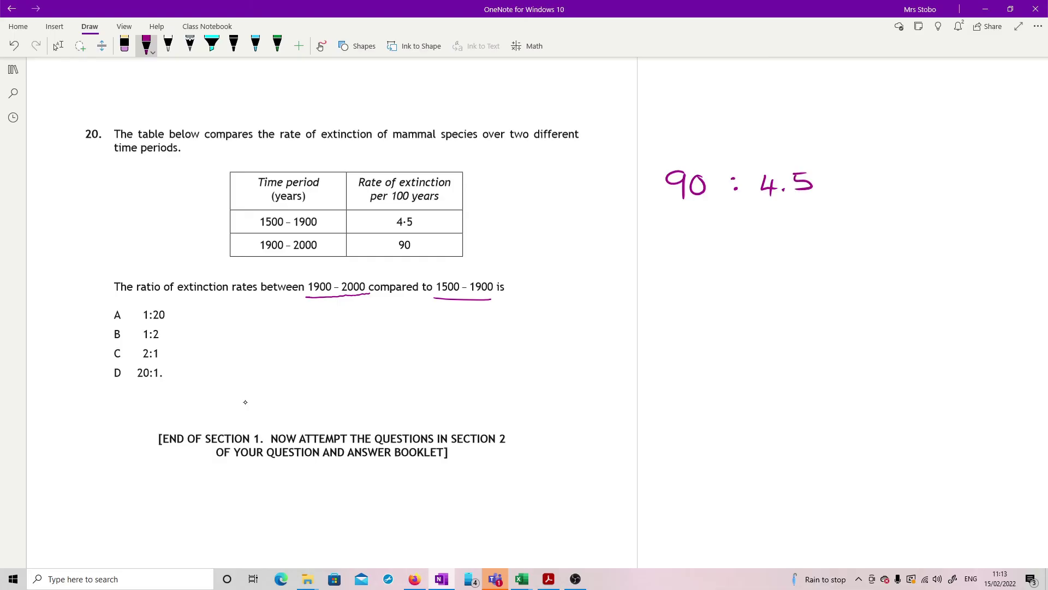
Step: Circle the rates 4·5 and 90 in the table and retrace both period underlines
{"action": "mouse_move", "coordinate": [414, 208]}
{"action": "left_mouse_down"}
{"action": "mouse_move", "coordinate": [396, 209]}
{"action": "mouse_move", "coordinate": [419, 208]}
{"action": "left_mouse_up"}
{"action": "left_click_drag", "start_coordinate": [306, 295], "coordinate": [365, 293]}
{"action": "left_click_drag", "start_coordinate": [304, 299], "coordinate": [501, 298]}
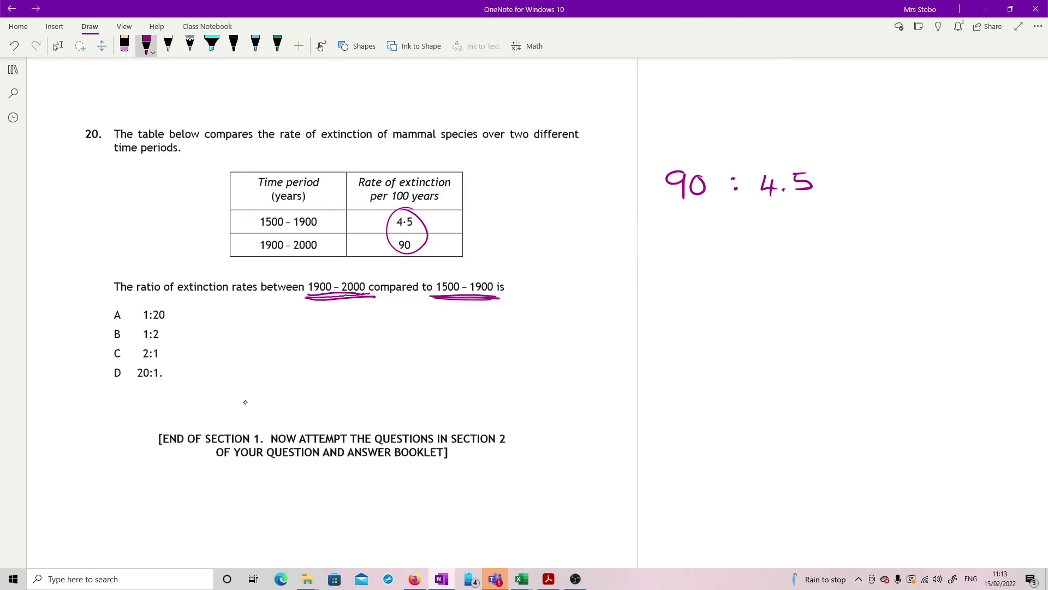
{"action": "key", "text": "Escape"}
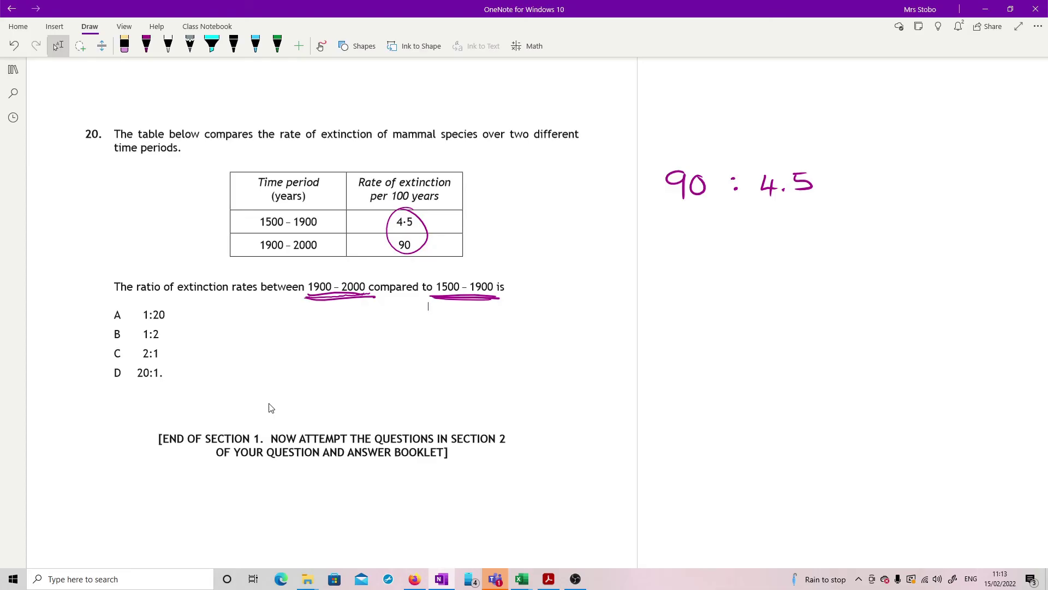
Step: Write the simplified ratio 20 : 1 and circle answer D
{"action": "left_click_drag", "start_coordinate": [780, 215], "coordinate": [778, 239]}
{"action": "mouse_move", "coordinate": [684, 217]}
{"action": "left_mouse_down"}
{"action": "mouse_move", "coordinate": [703, 233]}
{"action": "mouse_move", "coordinate": [710, 219]}
{"action": "left_mouse_up"}
{"action": "left_click_drag", "start_coordinate": [125, 363], "coordinate": [139, 373]}
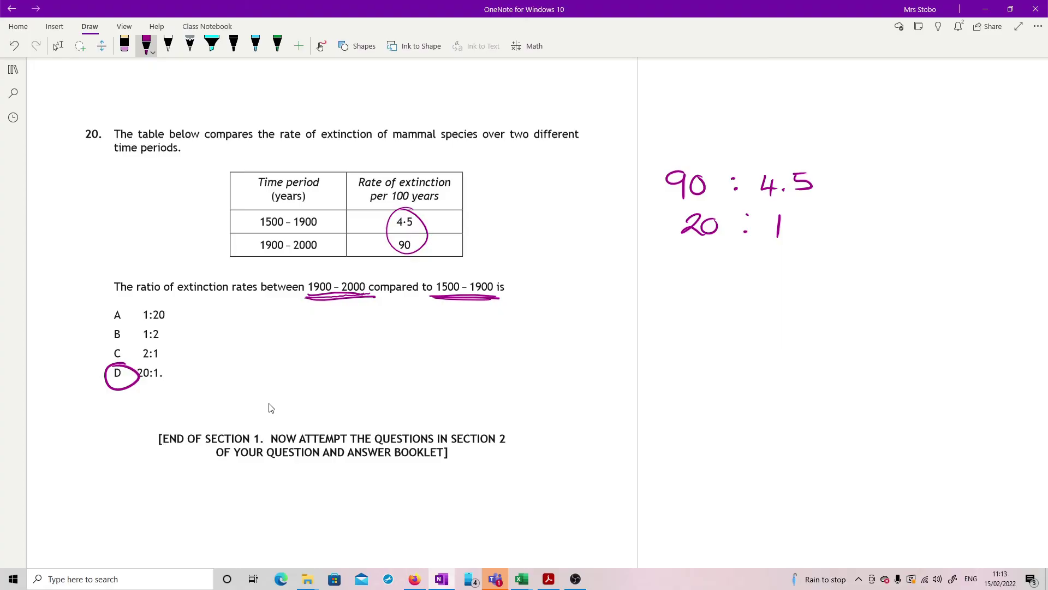
{"action": "key", "text": "Escape"}
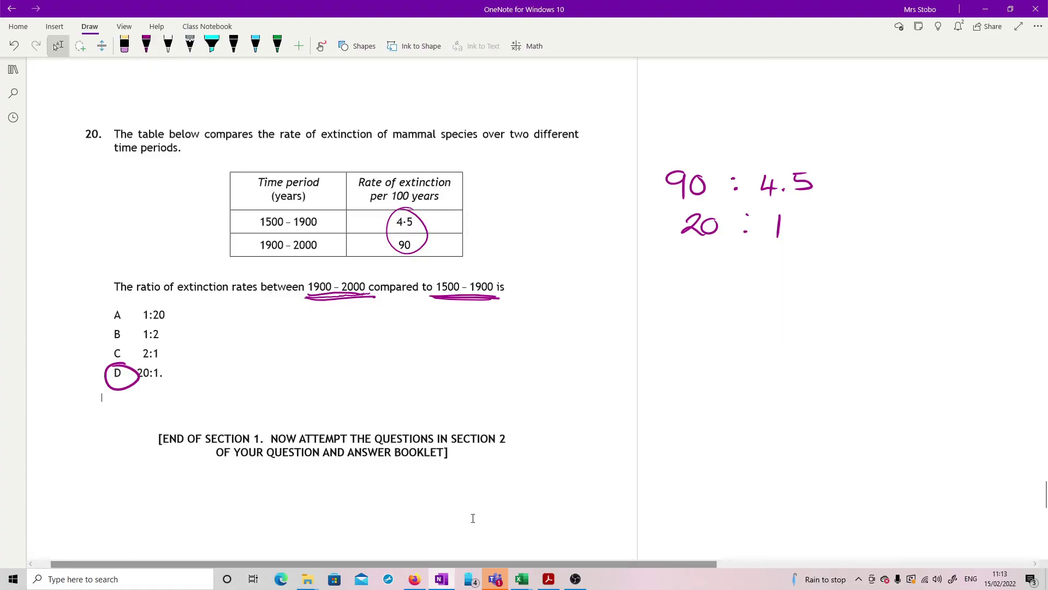